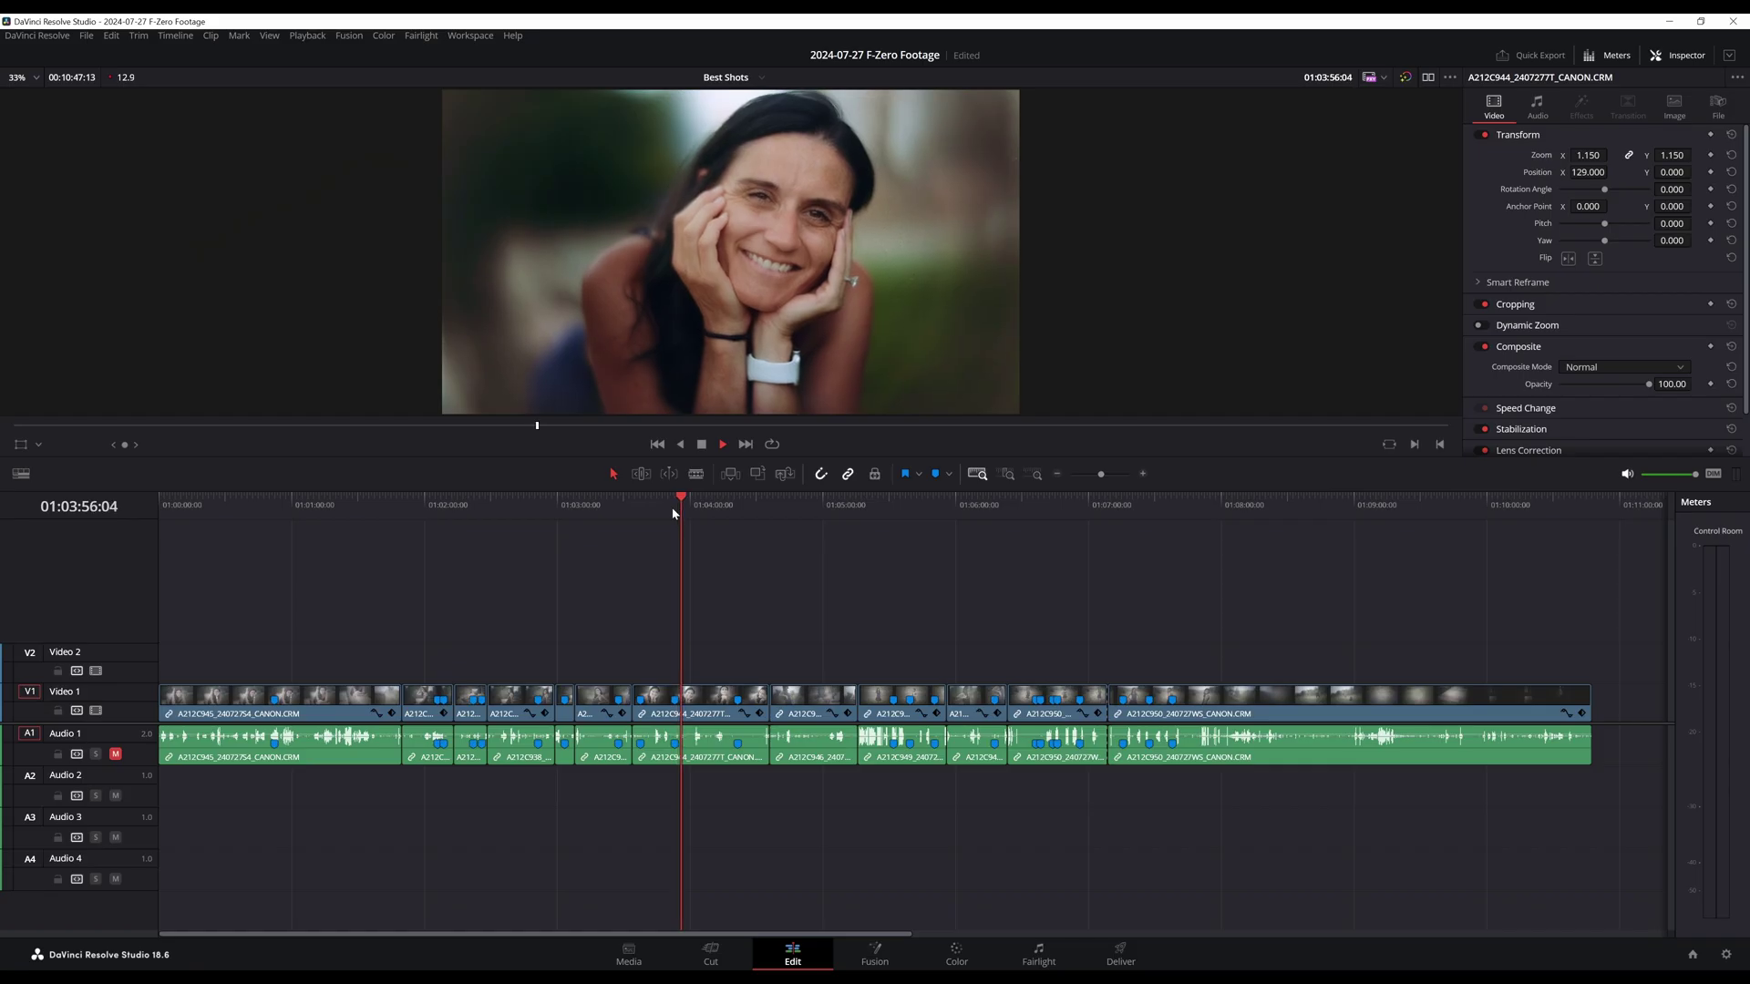
# Step: Stop timeline playback on the marked portrait clip
pyautogui.press('space')
pyautogui.press('space')
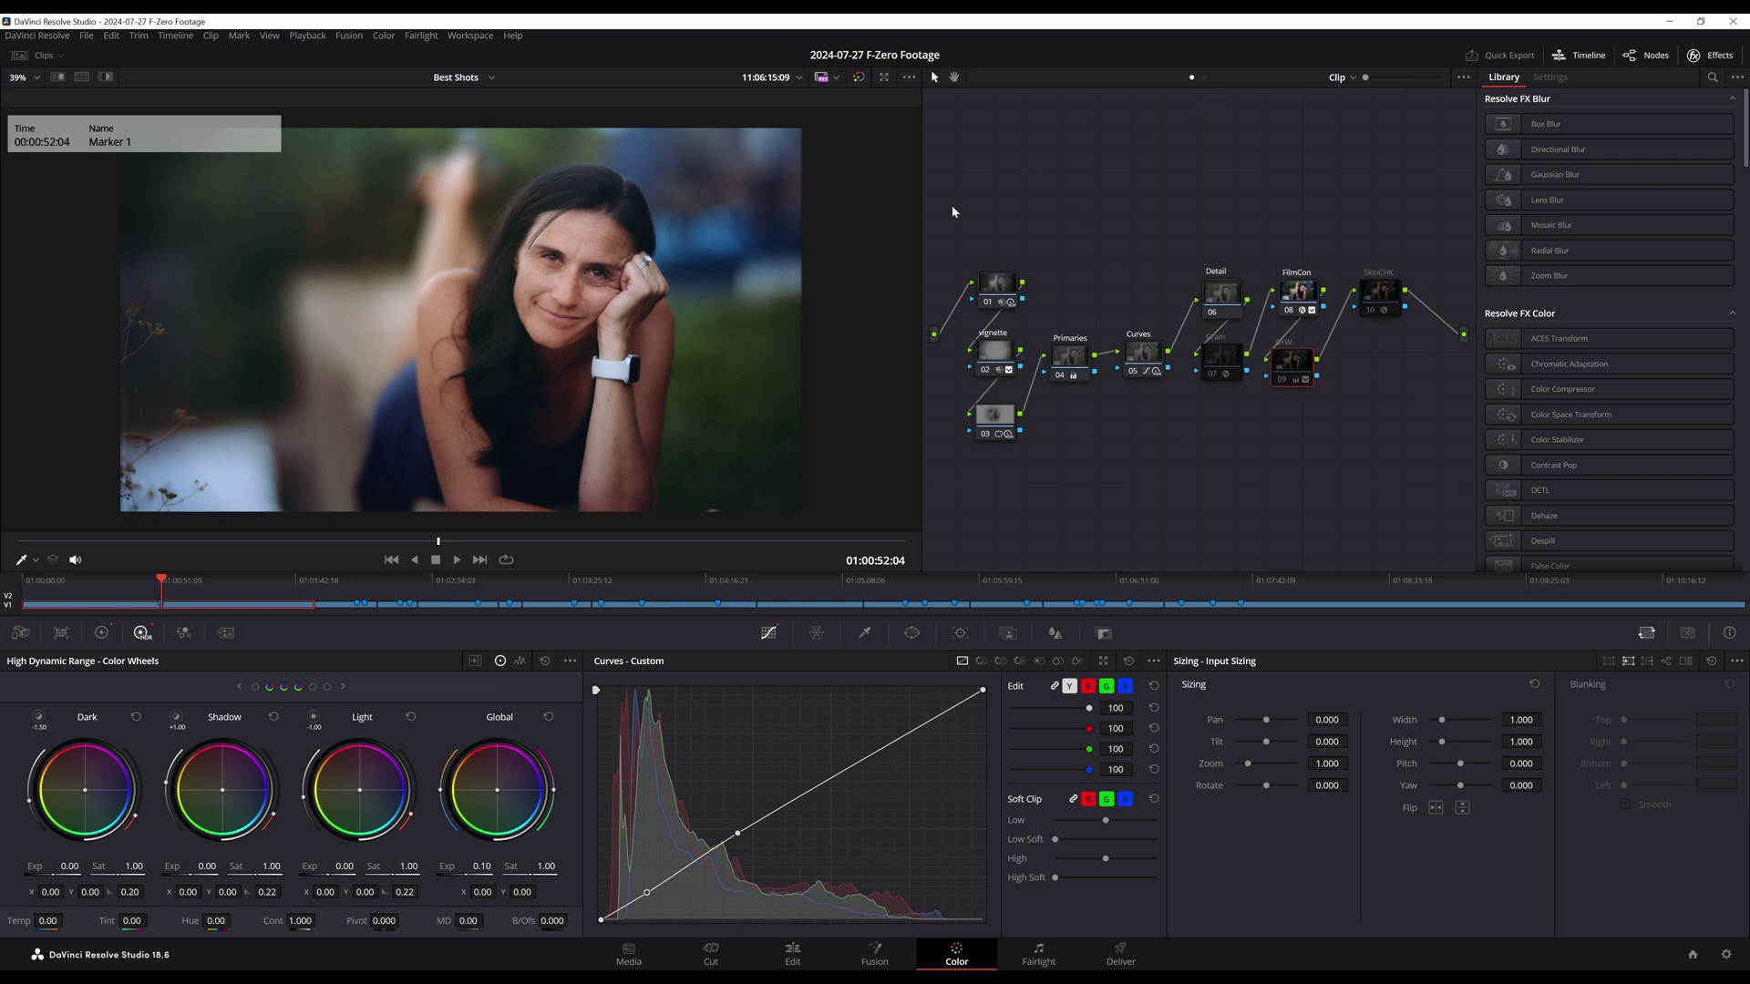
# Step: Raise nodes 01–05 together and bring the Detail node up in line with them
pyautogui.moveTo(979, 179); pyautogui.dragTo(1178, 492)
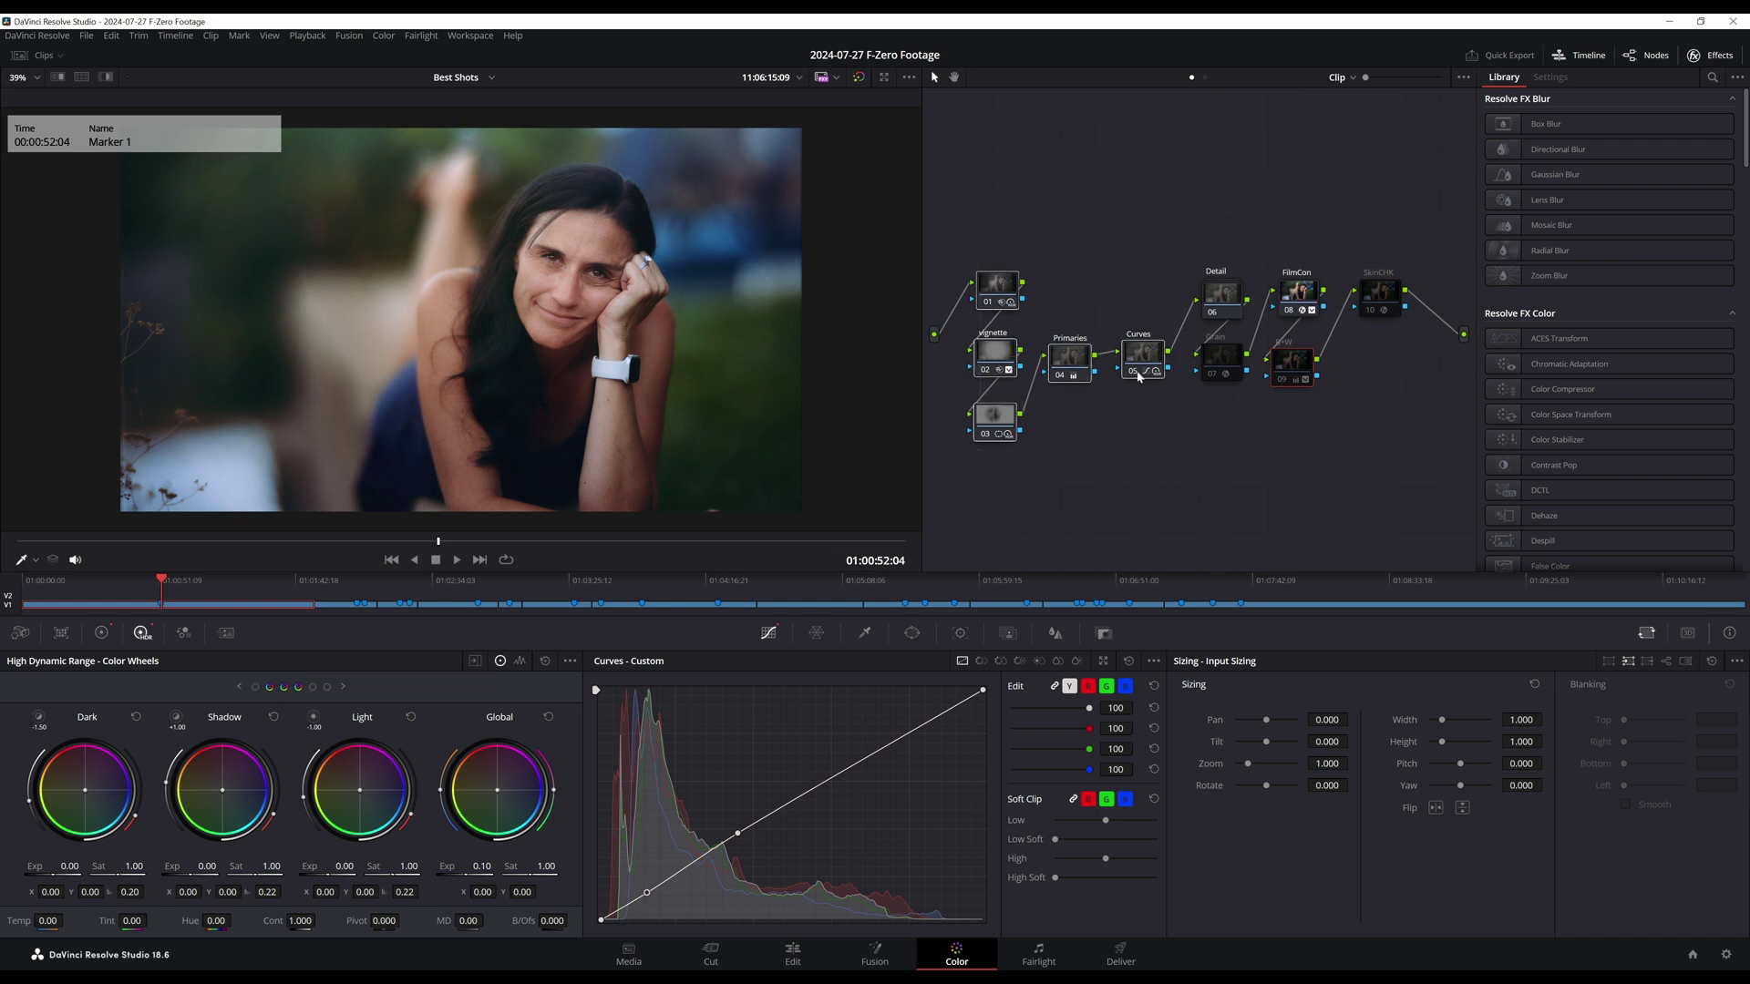
pyautogui.moveTo(1142, 354); pyautogui.dragTo(1145, 321)
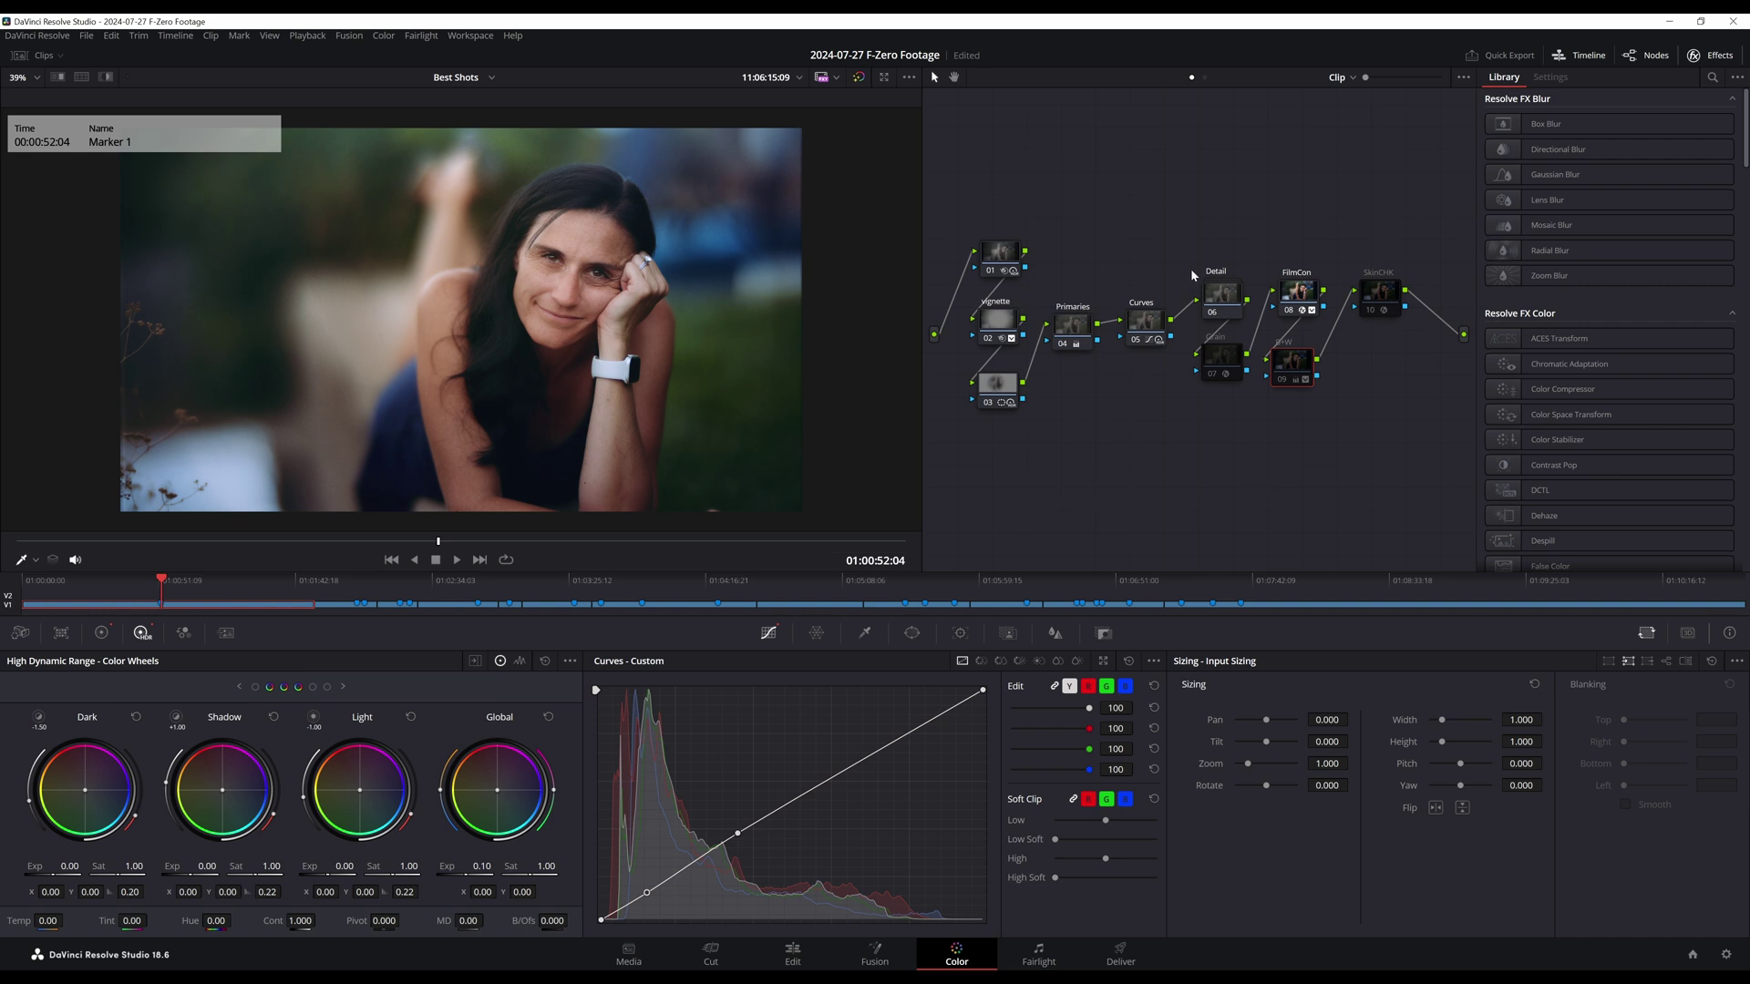
pyautogui.moveTo(1226, 300)
pyautogui.mouseDown()
pyautogui.moveTo(1215, 261)
pyautogui.moveTo(1227, 303)
pyautogui.mouseUp()
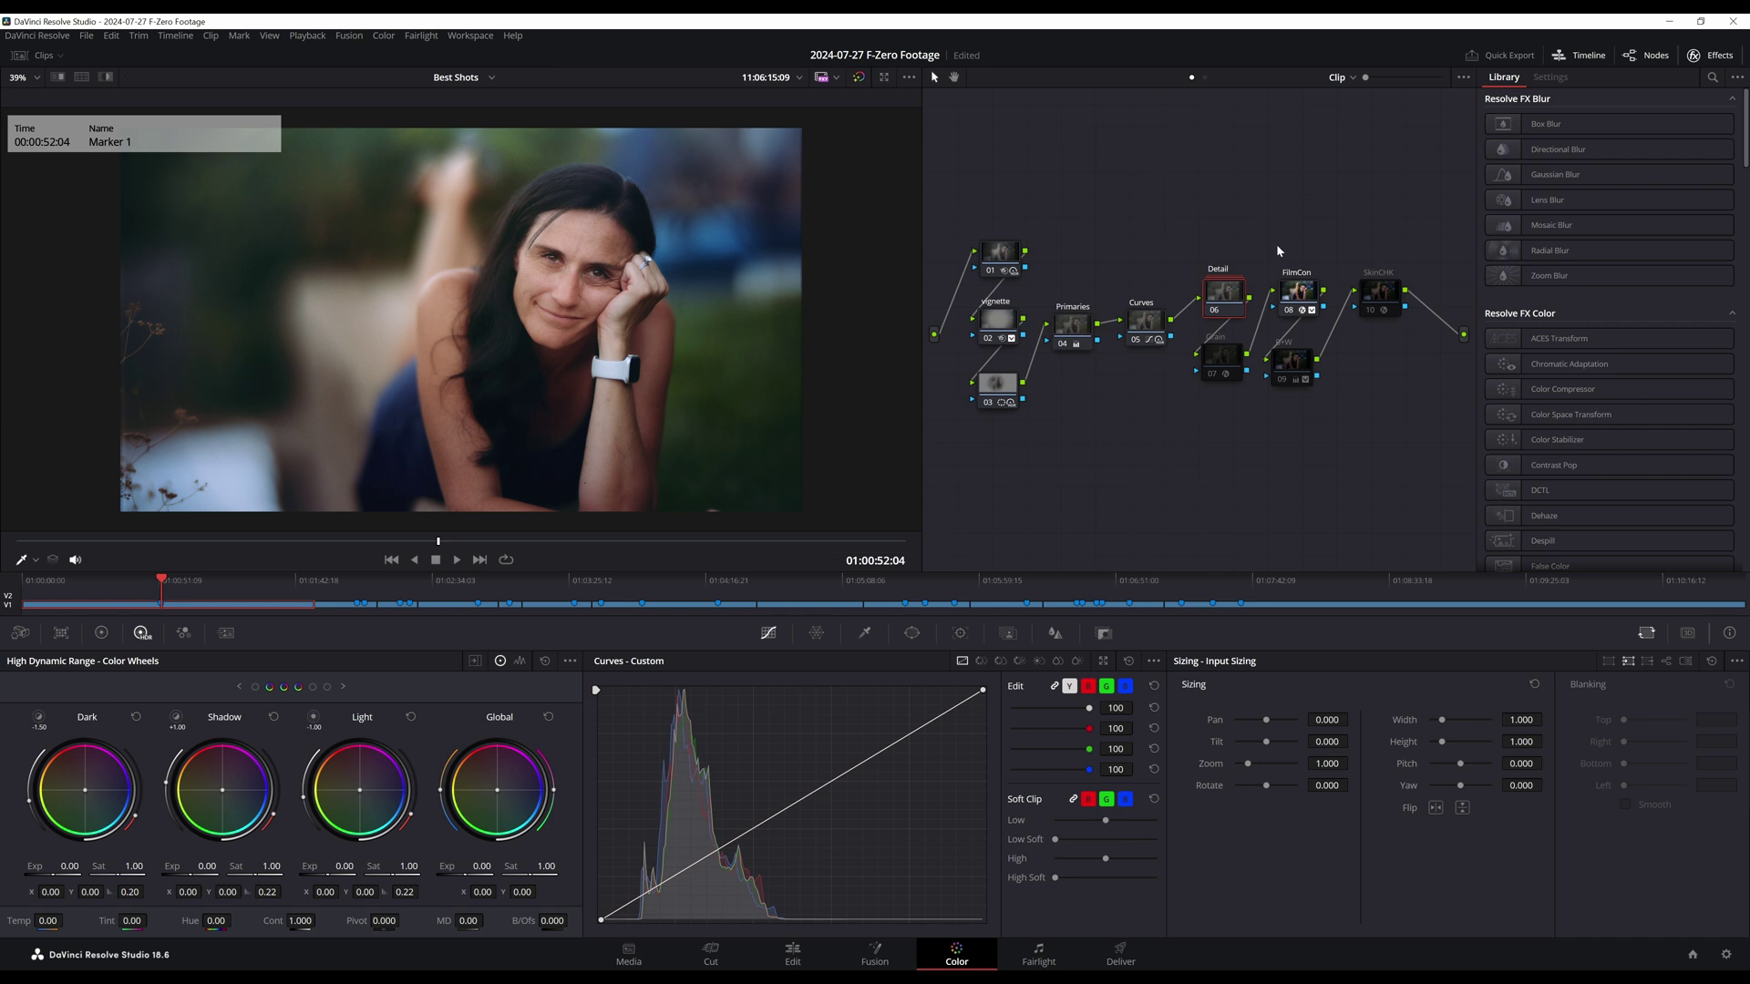
# Step: Select the FilmCon node and toggle it off and back on to compare its film look
pyautogui.moveTo(1298, 296); pyautogui.dragTo(1296, 289)
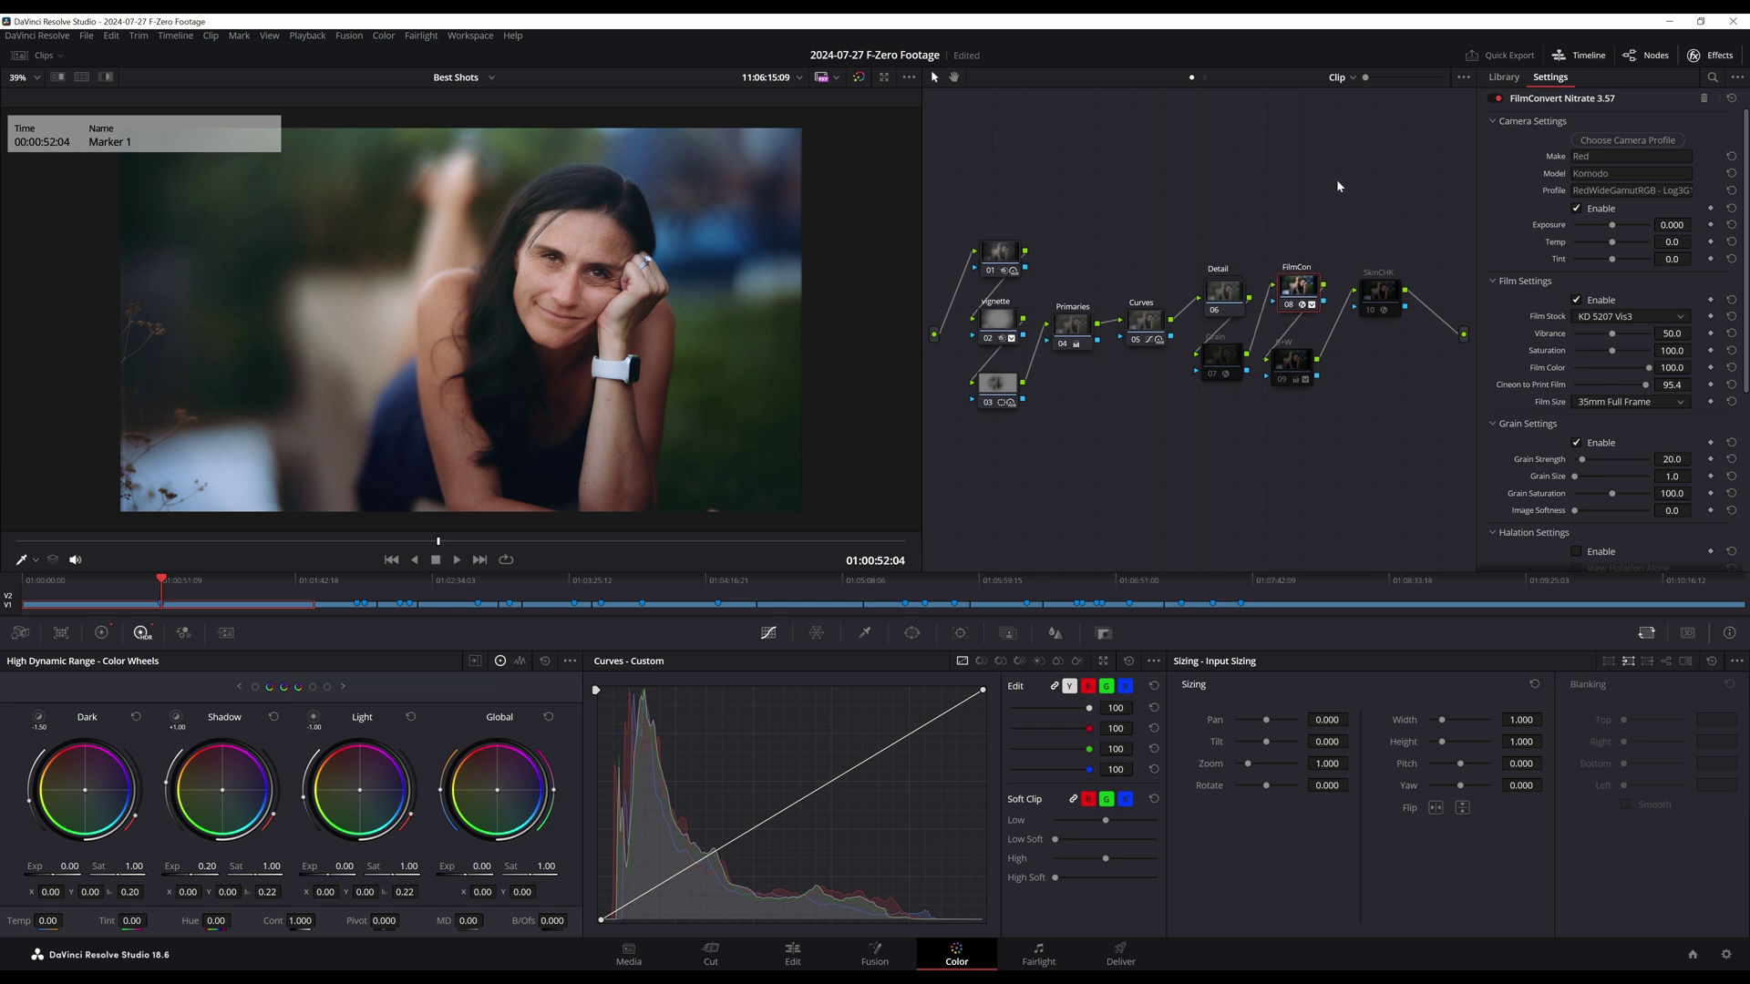
pyautogui.click(1290, 305)
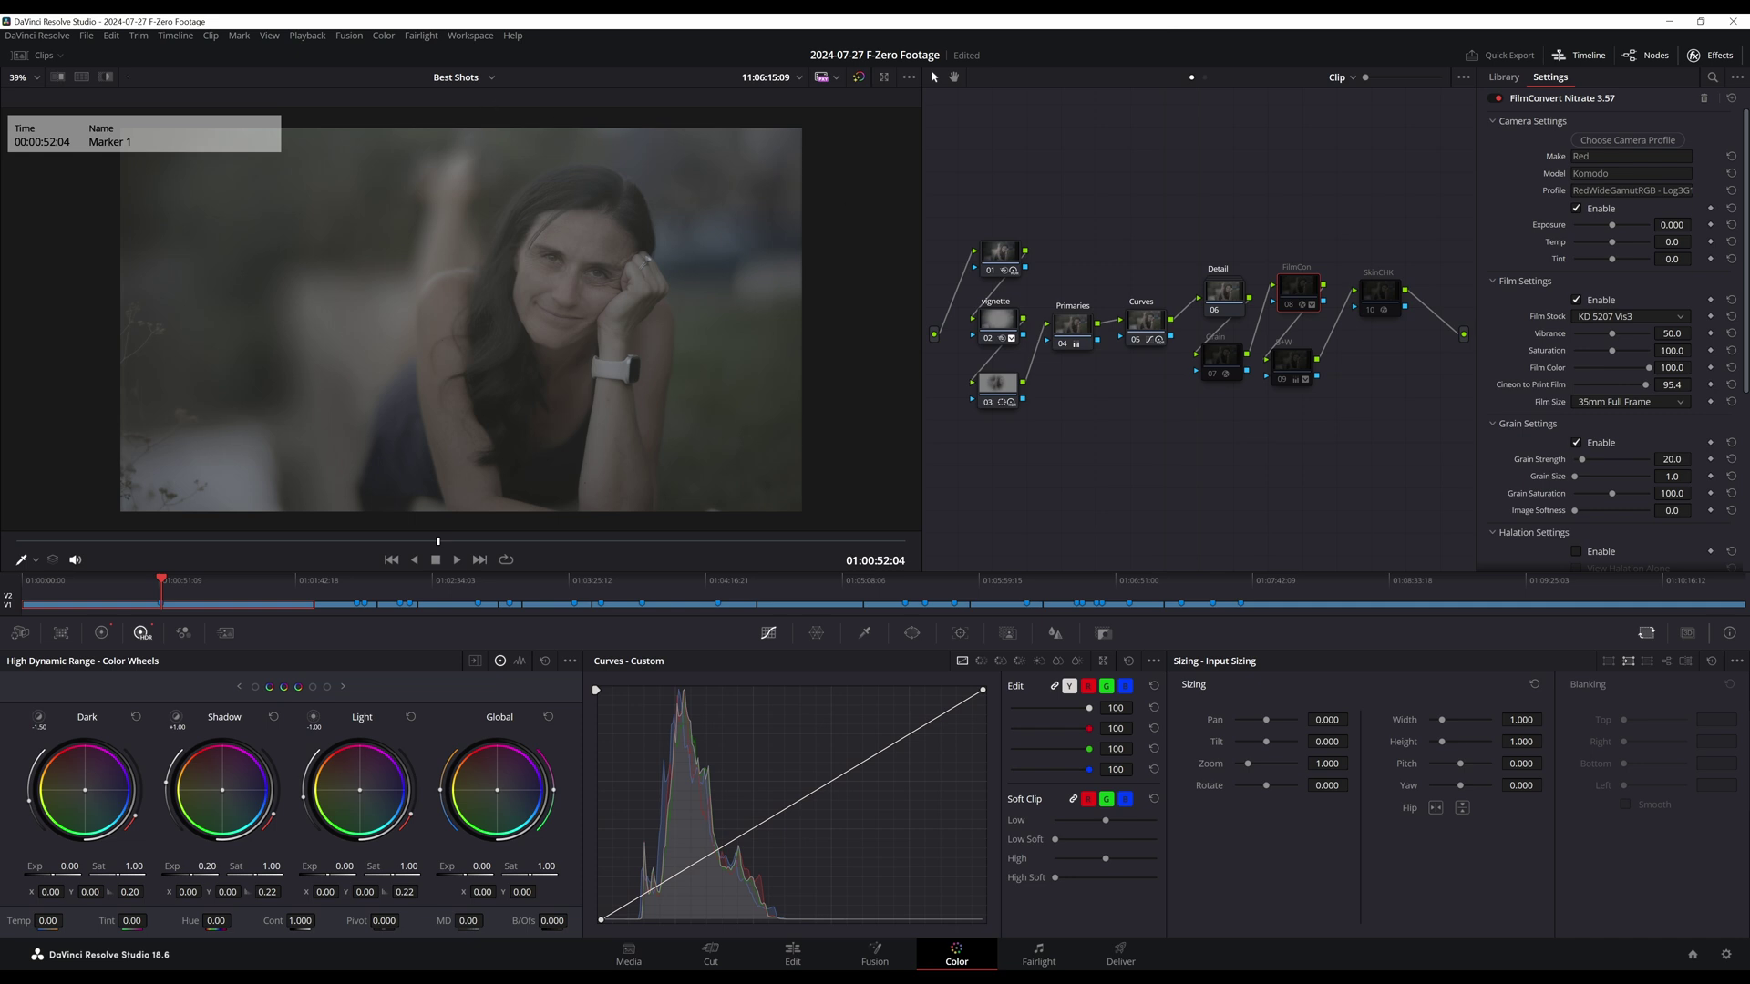
pyautogui.click(1287, 306)
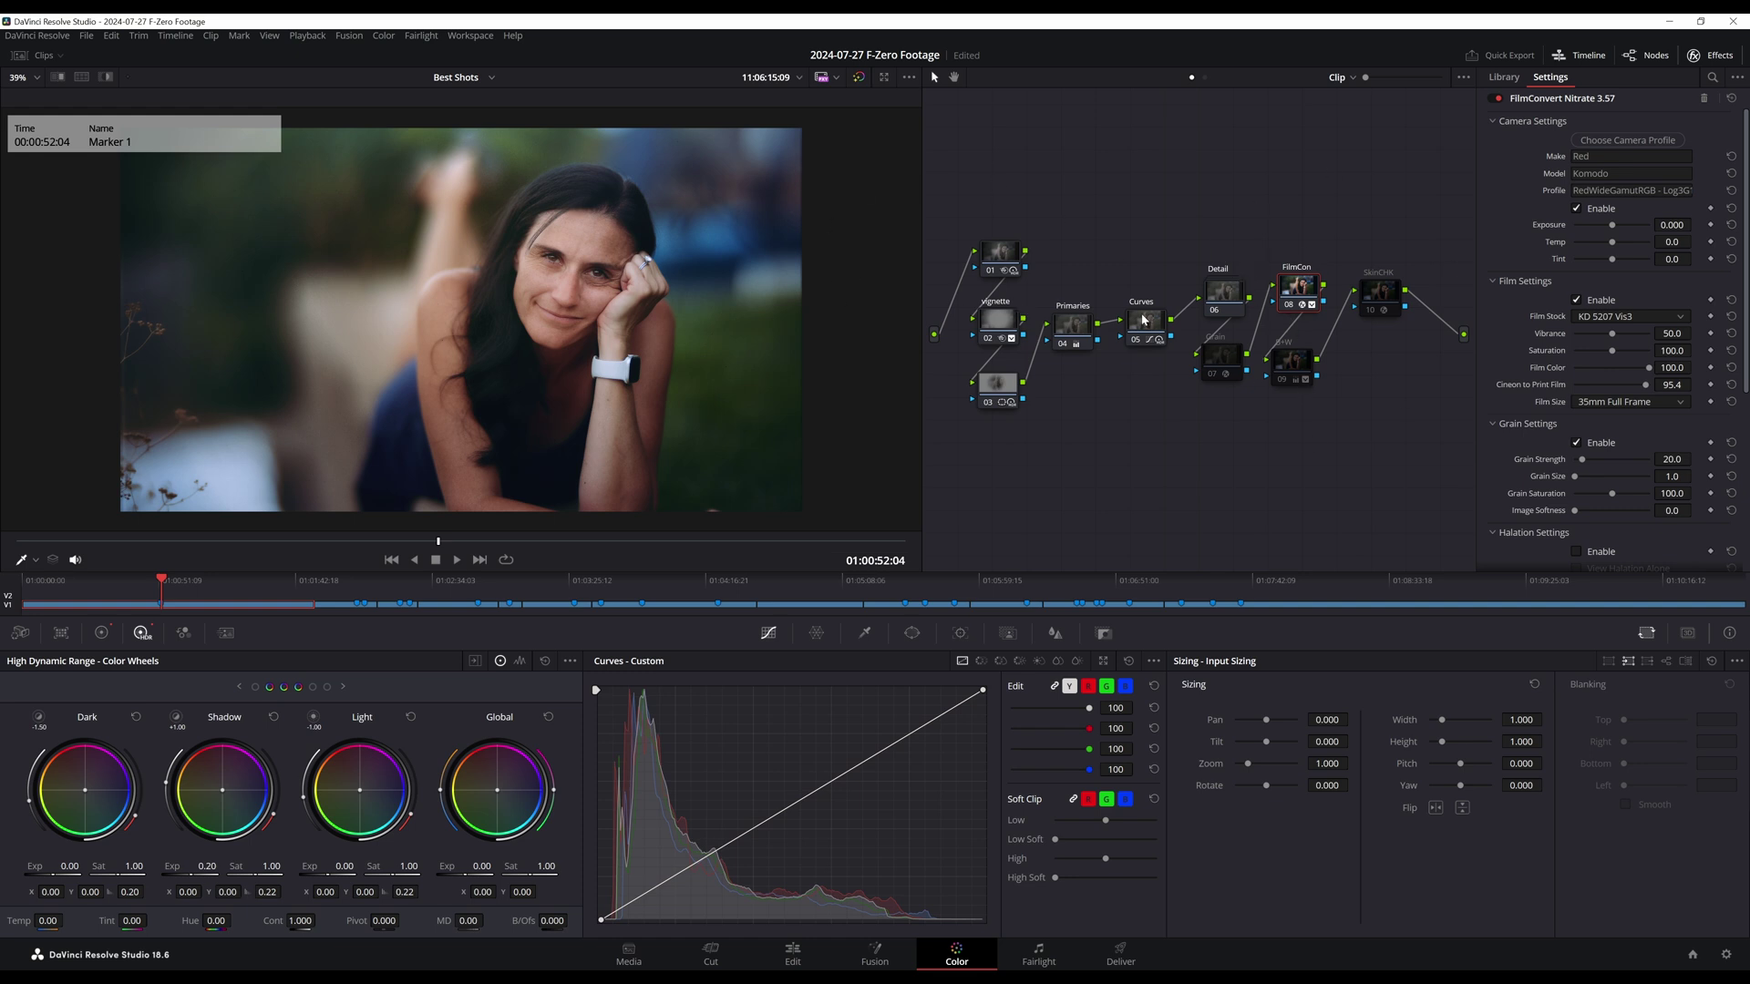
pyautogui.click(992, 257)
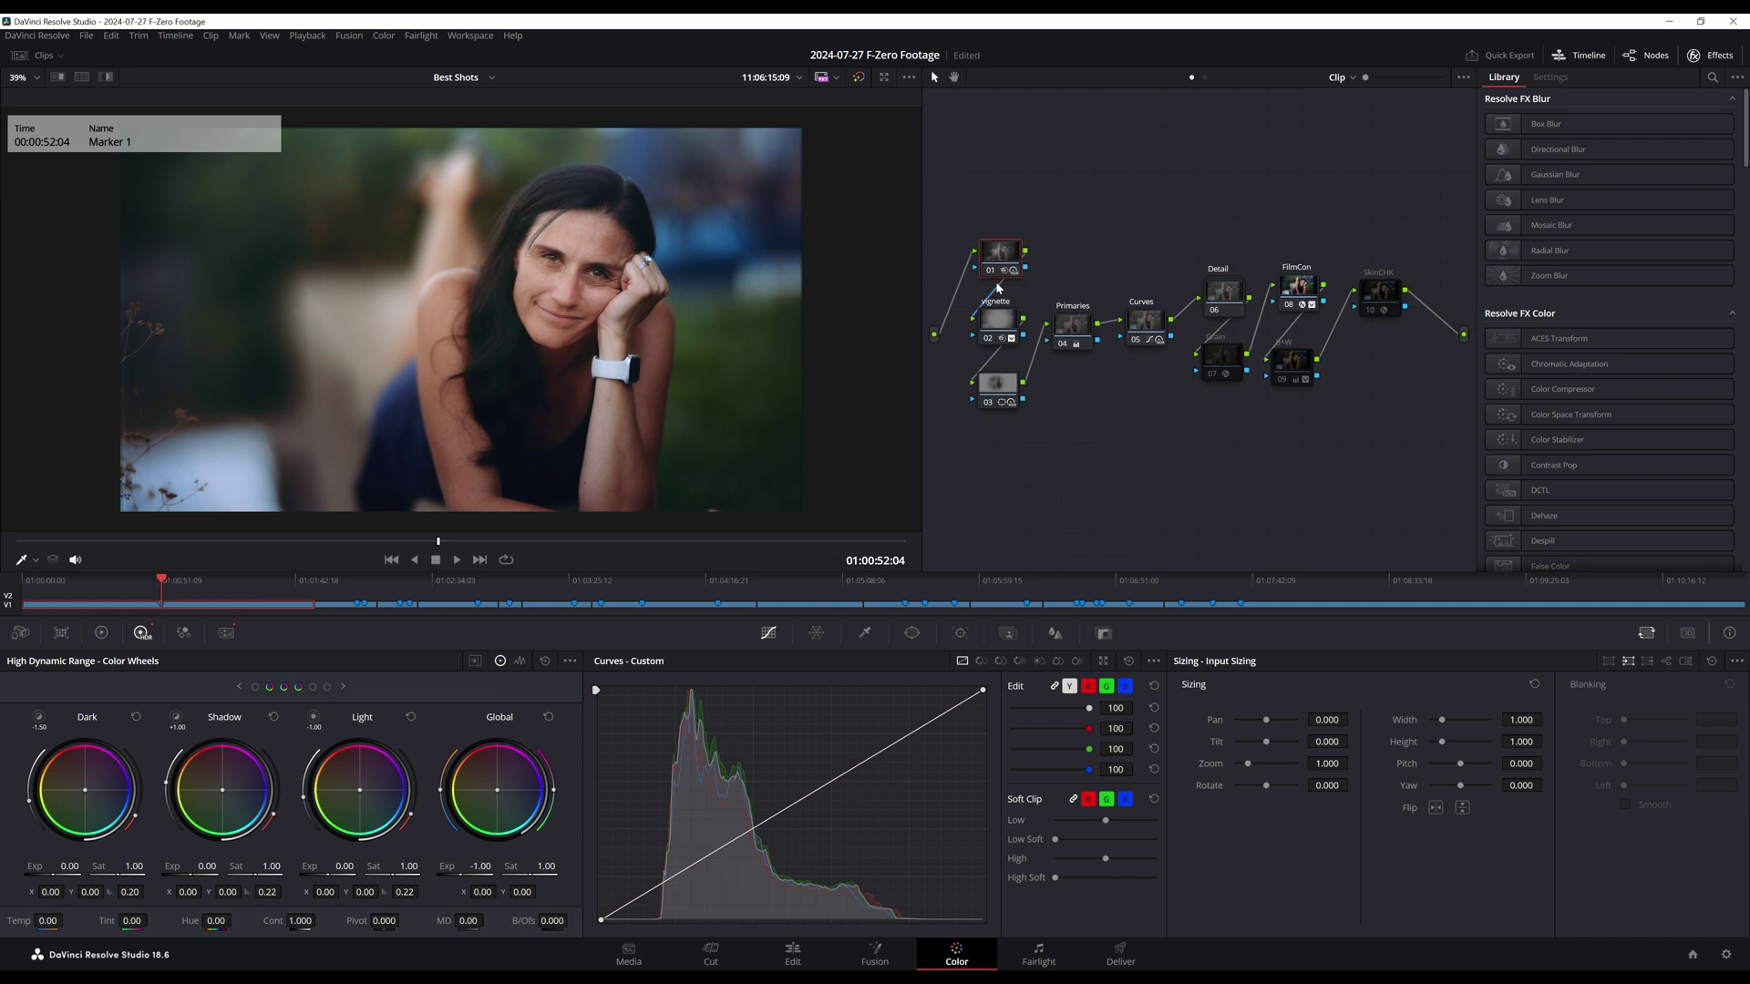
pyautogui.click(992, 271)
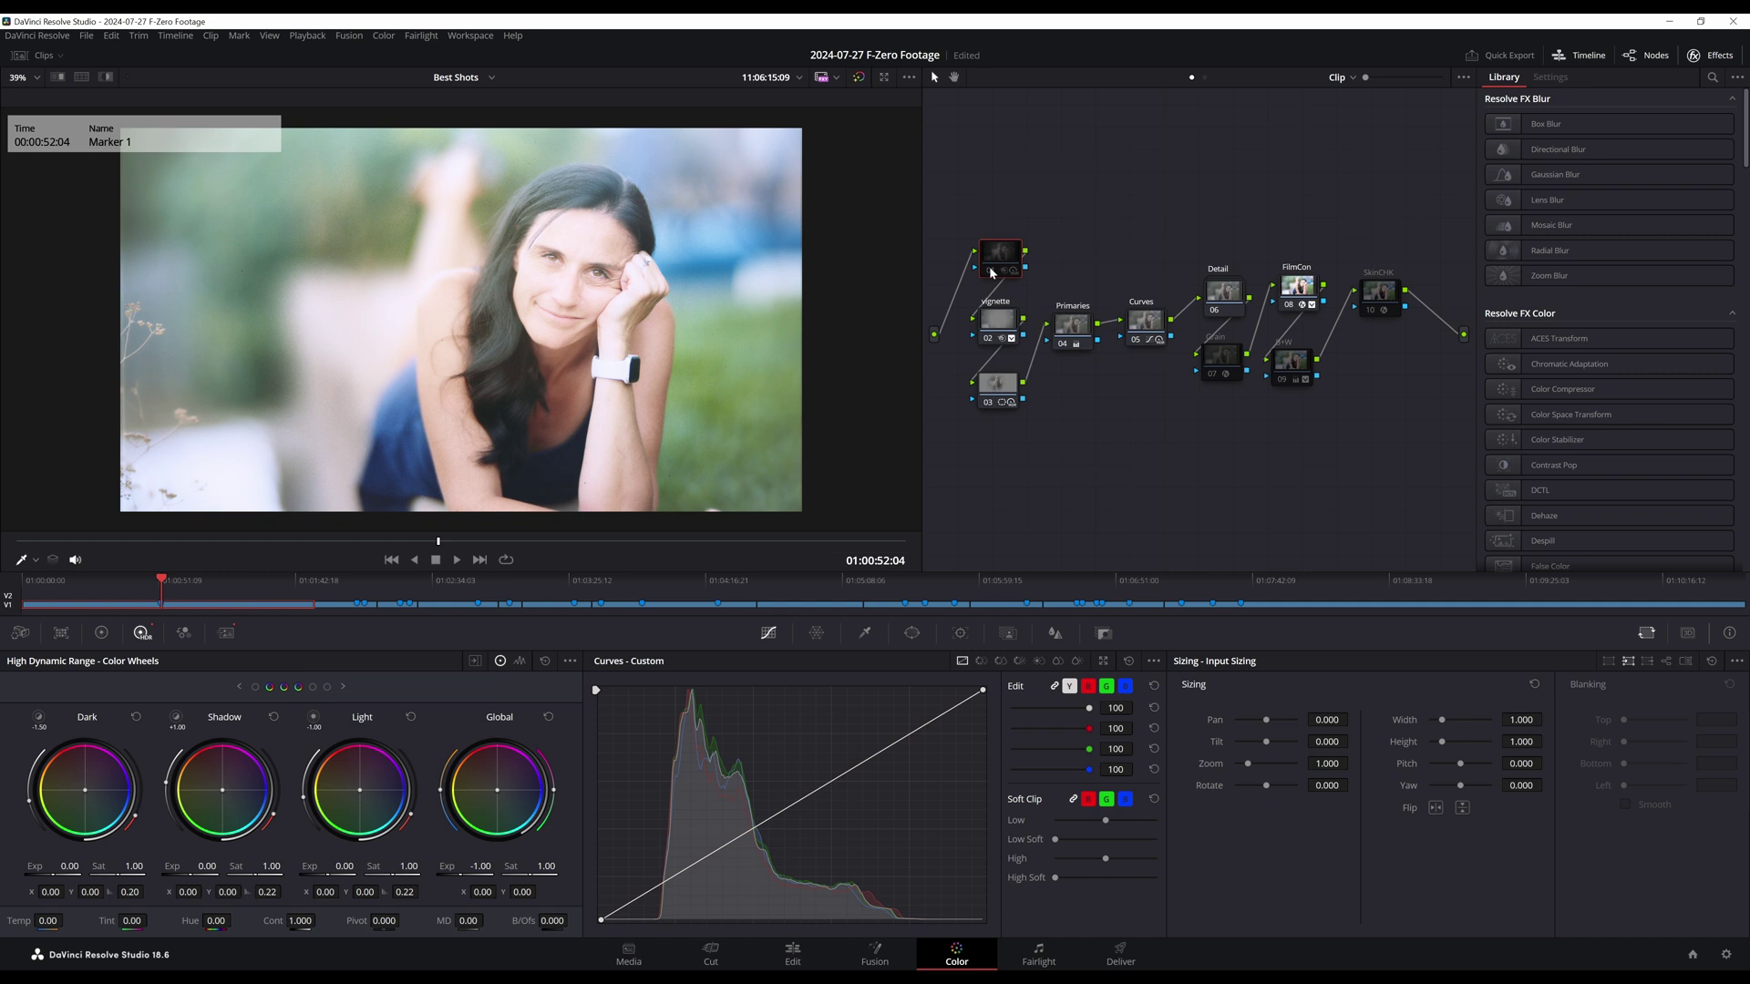
pyautogui.click(993, 272)
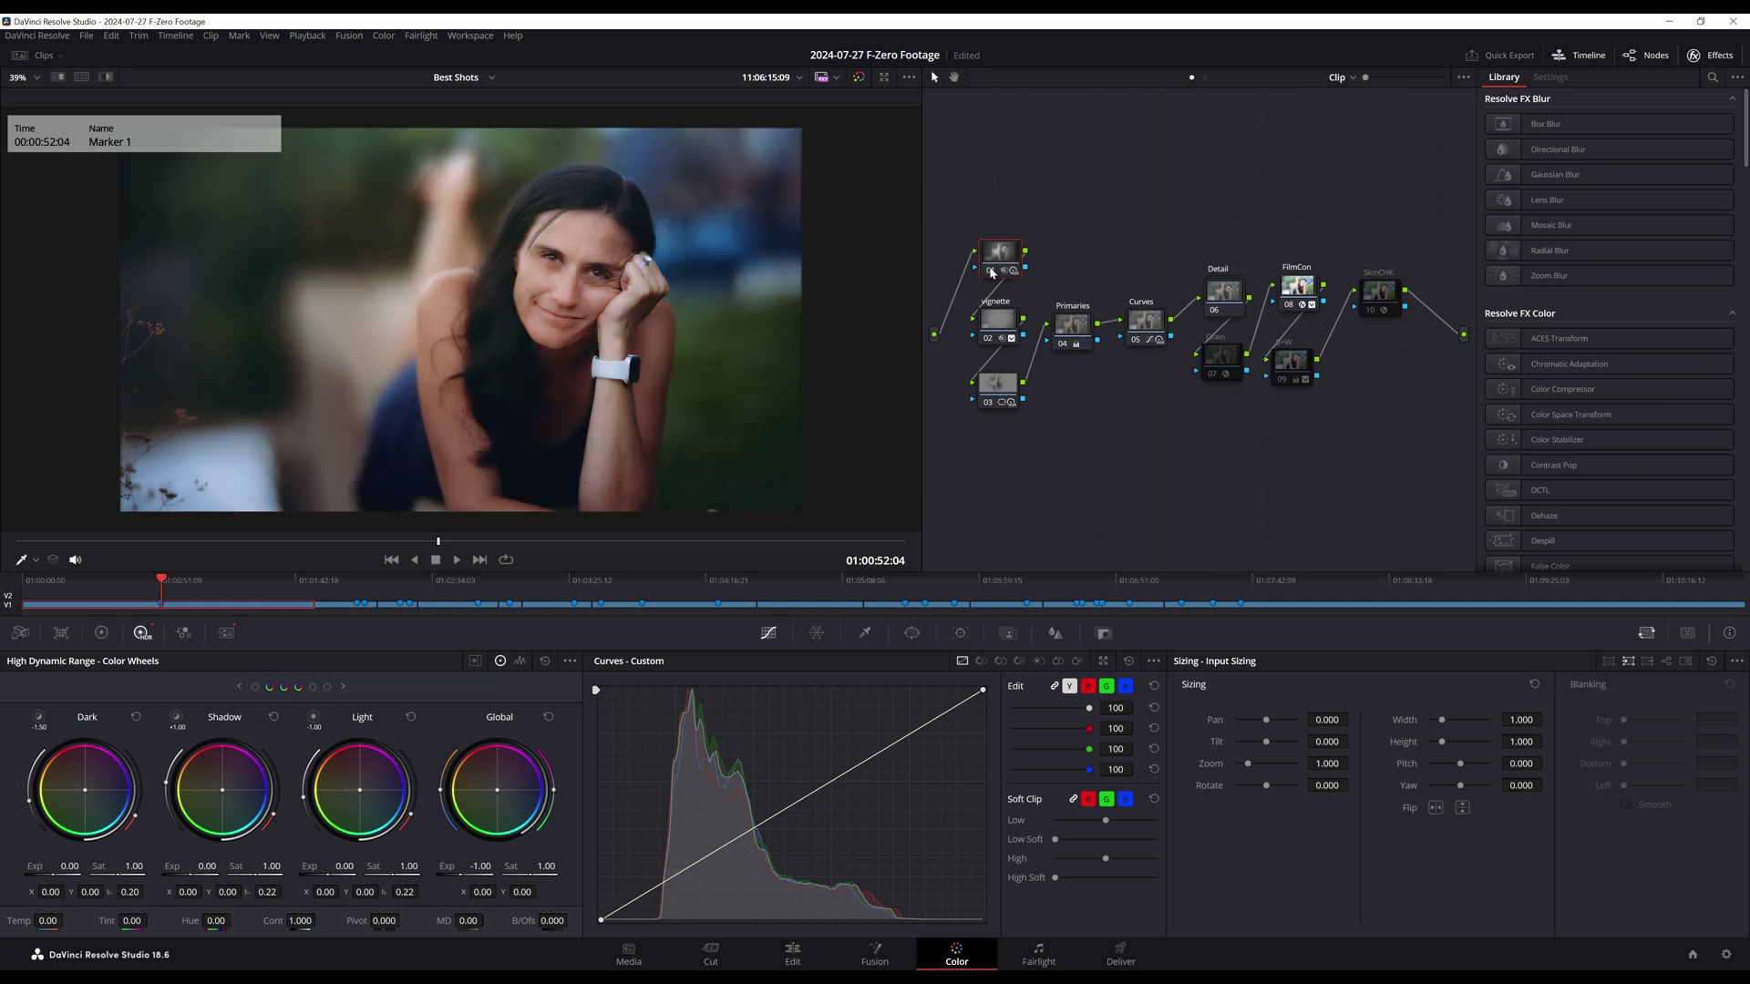
pyautogui.click(998, 321)
pyautogui.click(1004, 387)
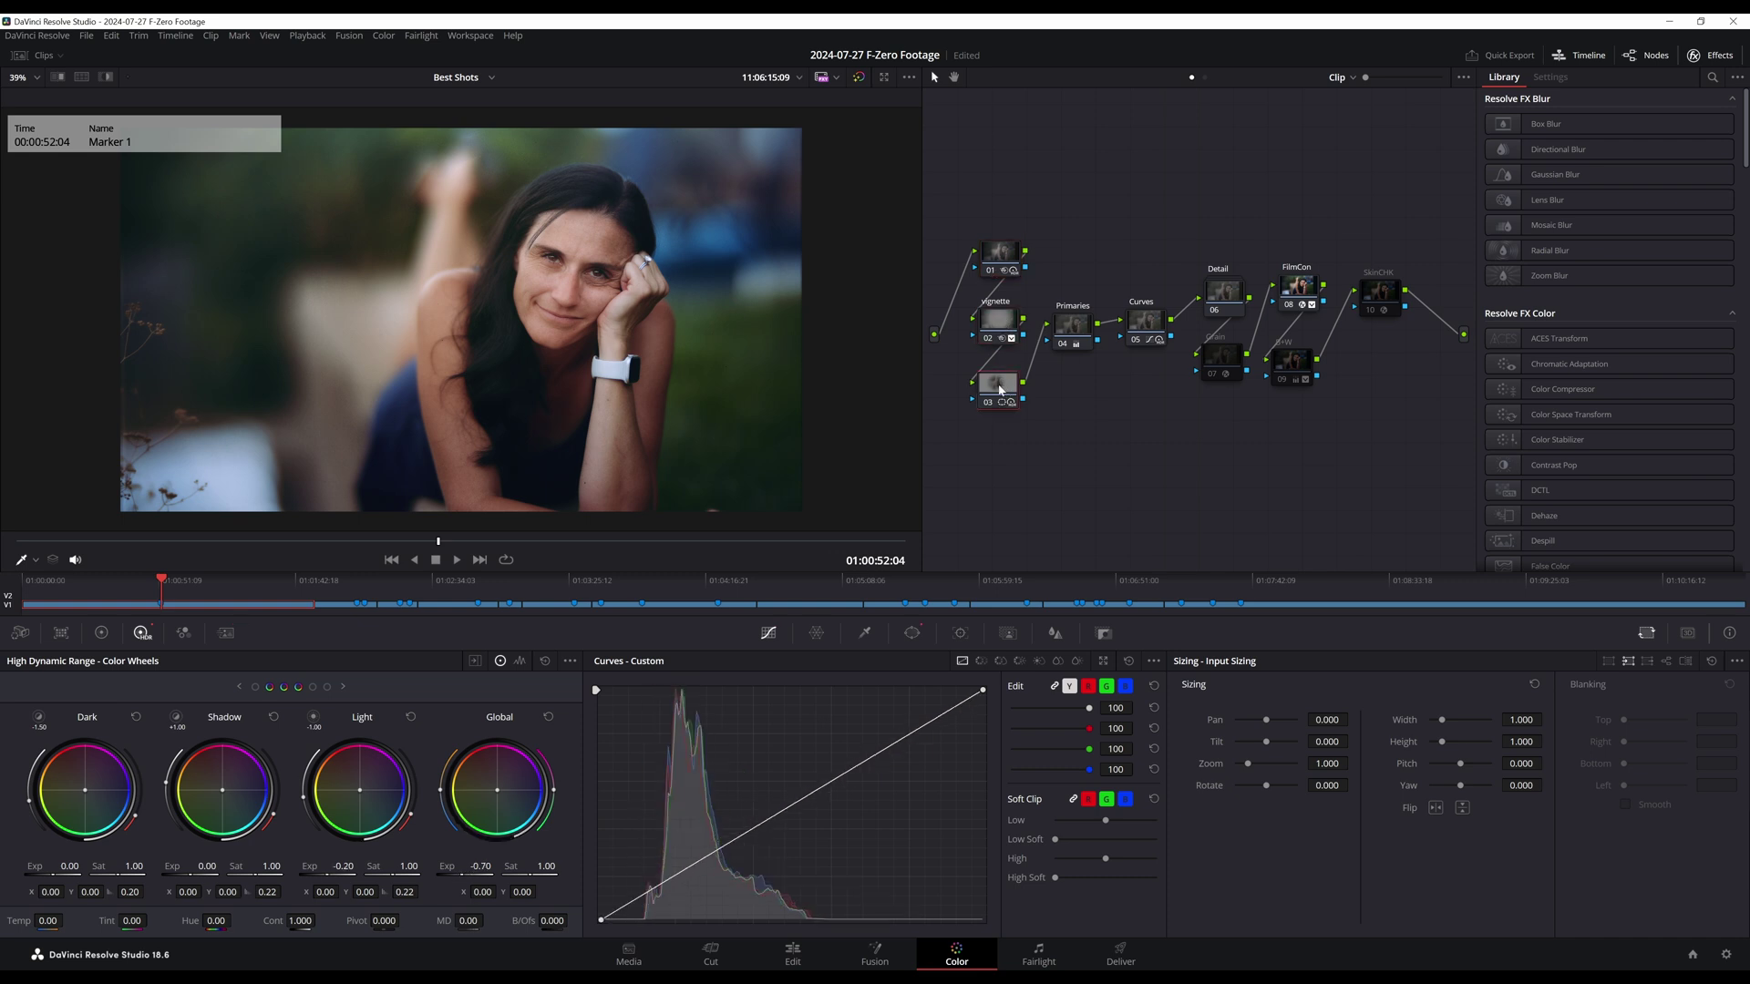
pyautogui.click(987, 339)
pyautogui.click(988, 339)
pyautogui.click(988, 339)
pyautogui.click(989, 340)
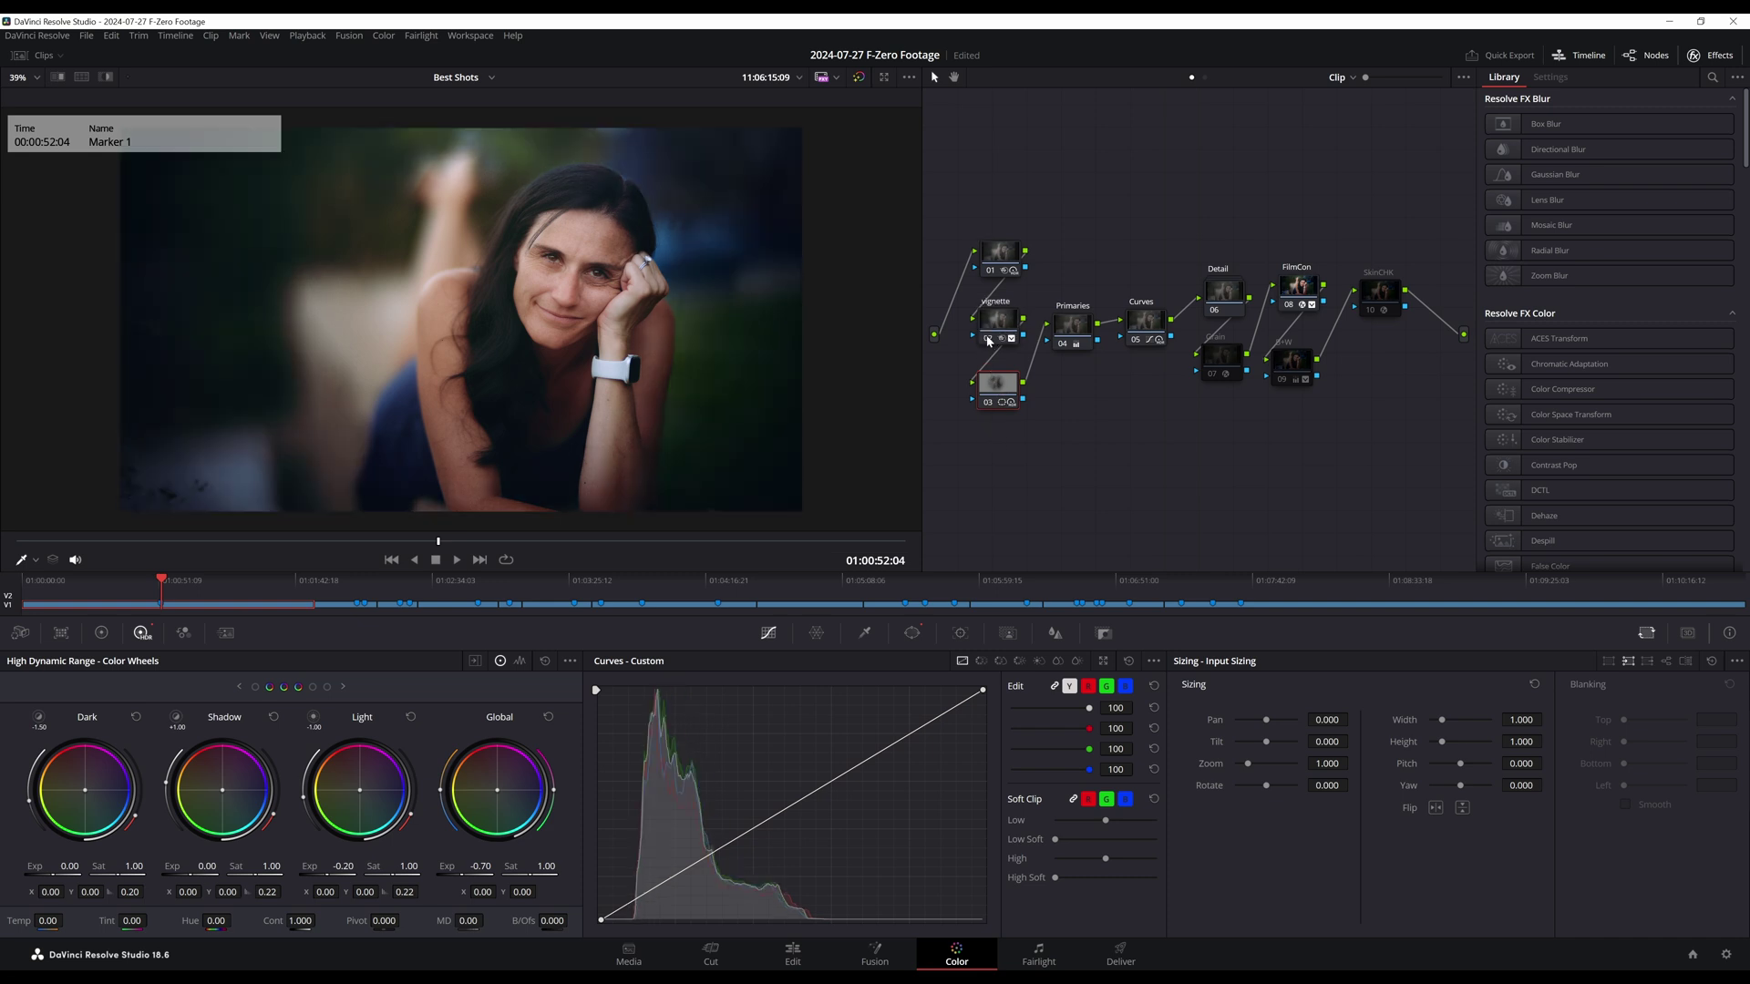
pyautogui.click(989, 403)
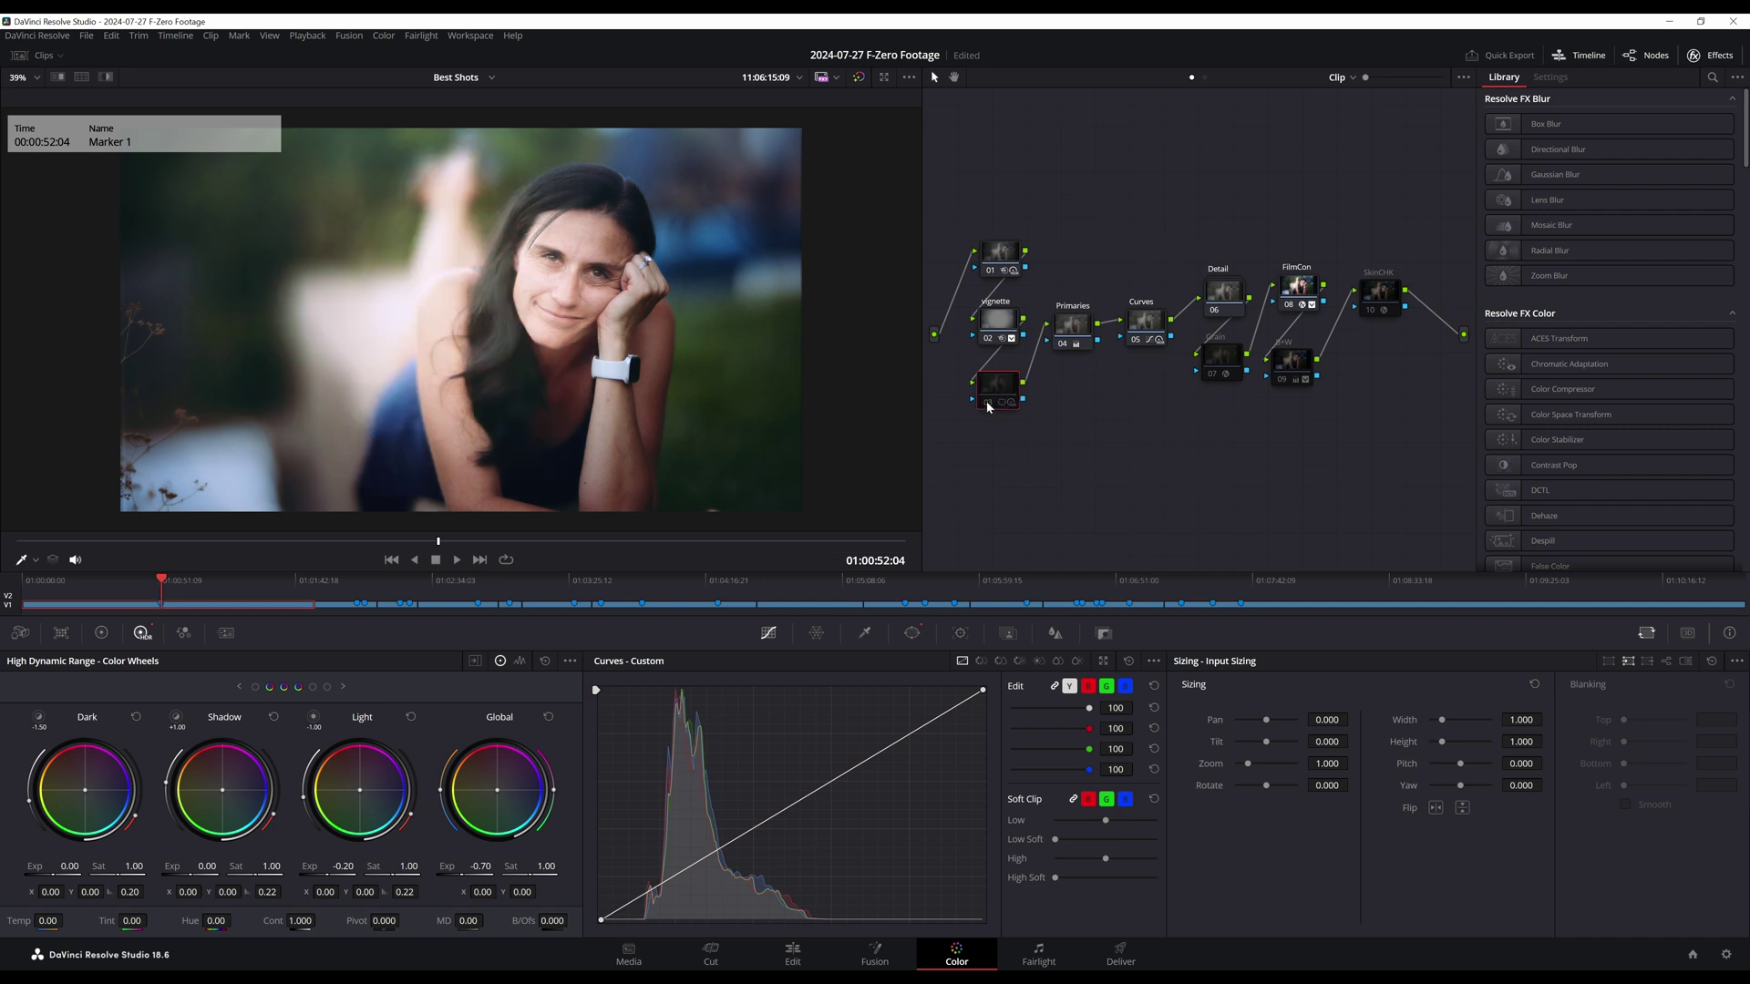
pyautogui.click(988, 403)
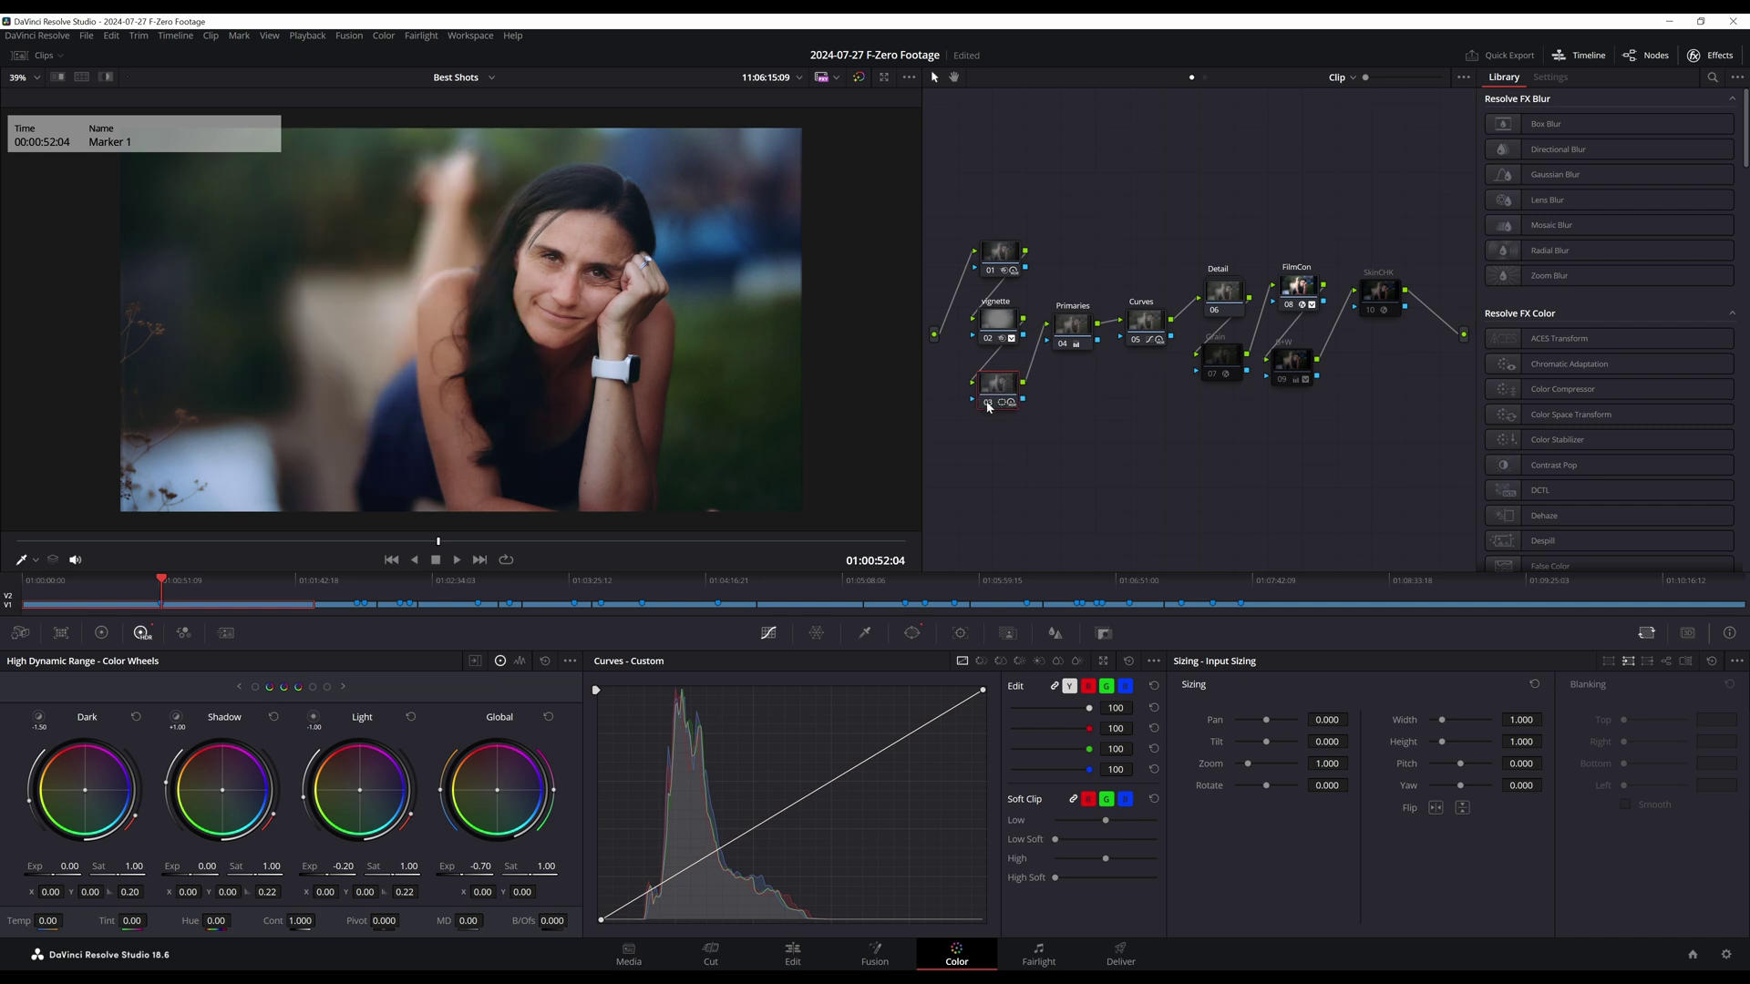
pyautogui.click(1007, 336)
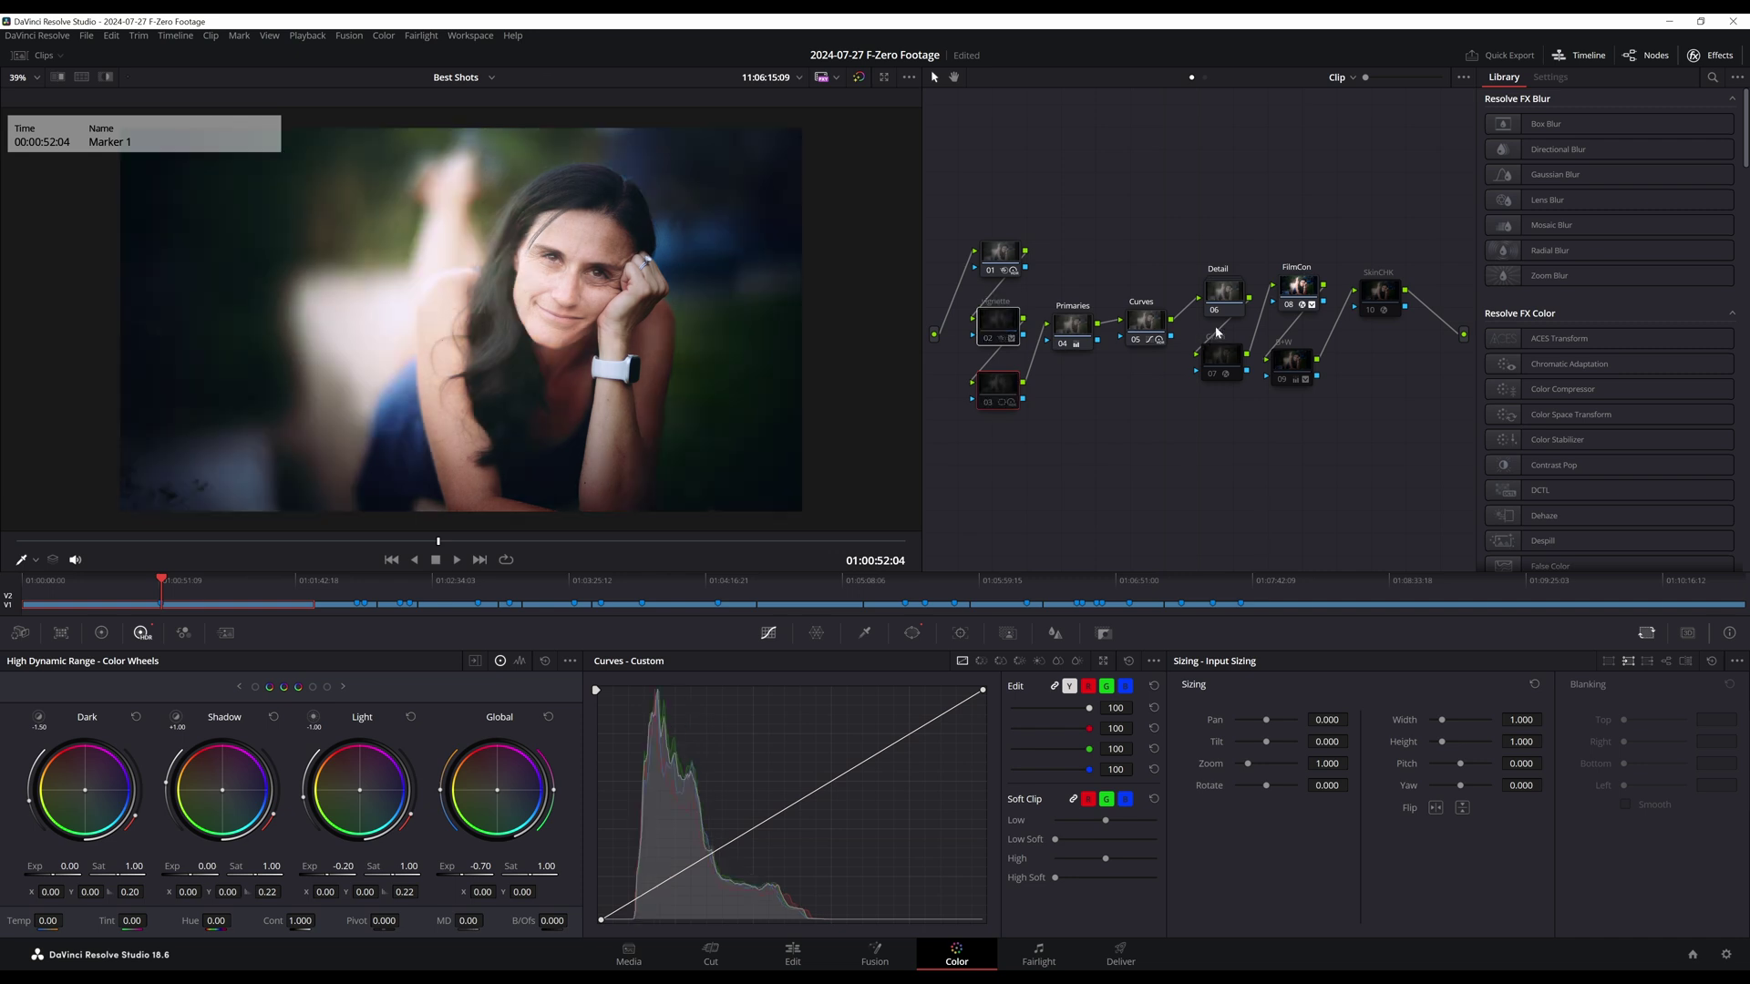
pyautogui.click(1290, 308)
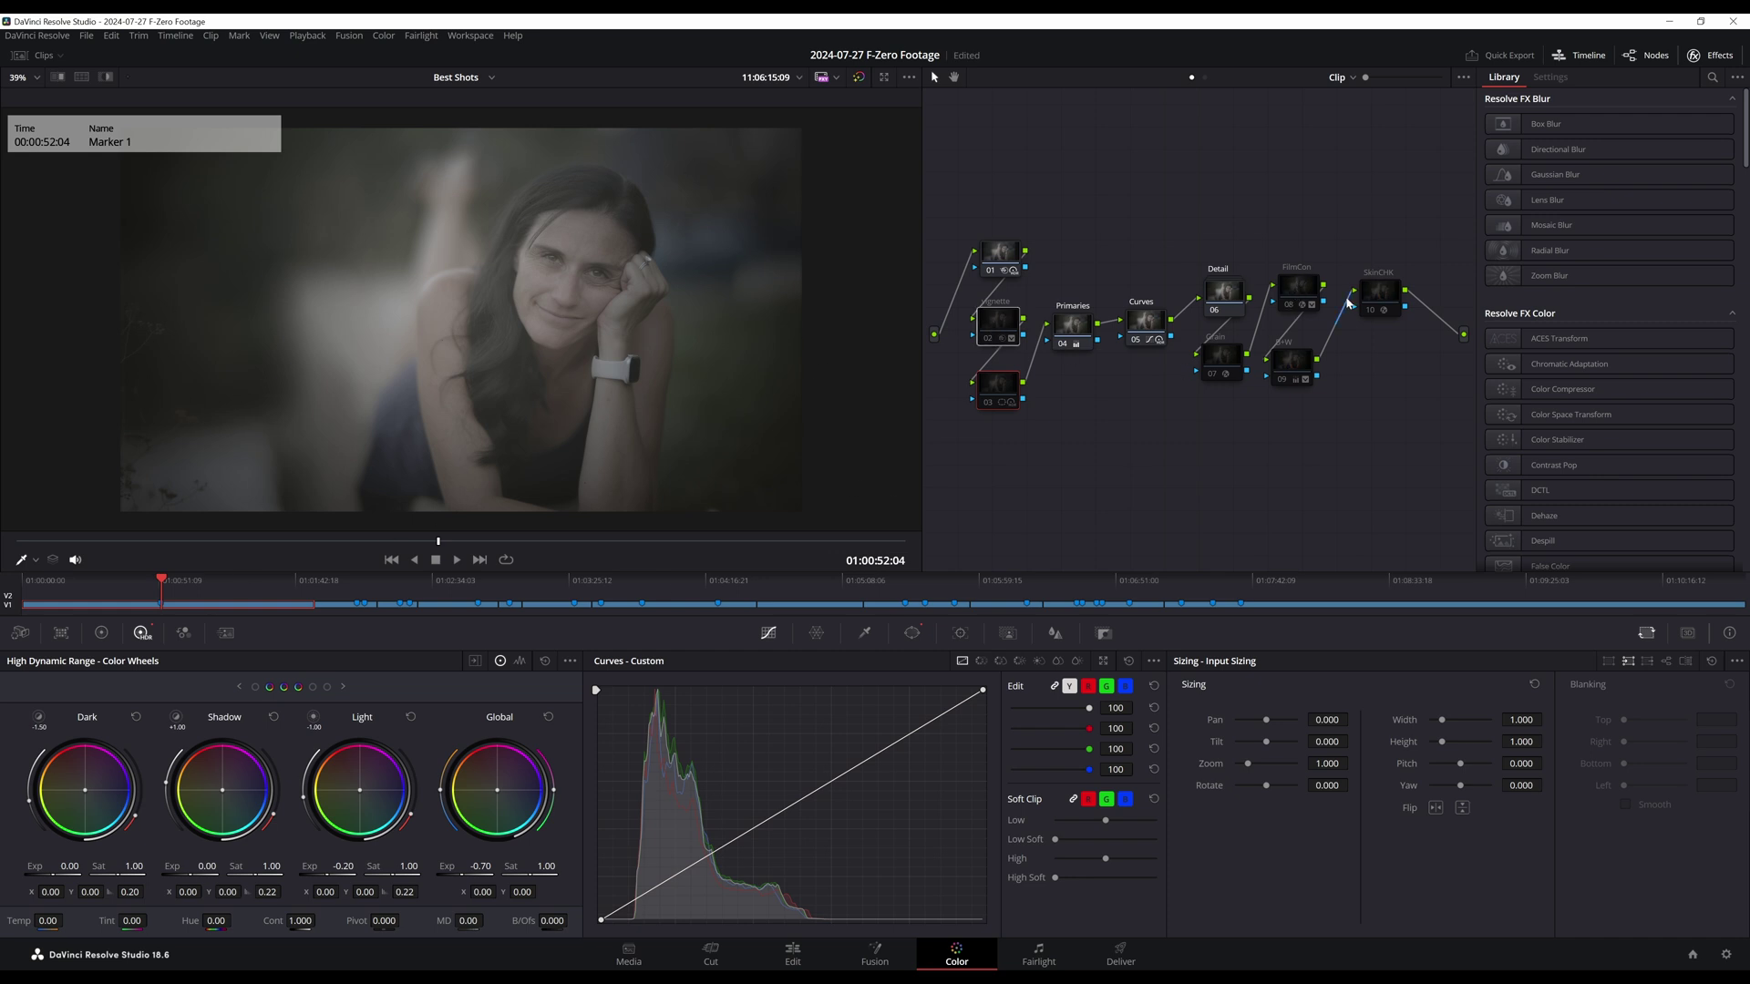
pyautogui.hotkey('ctrl', 'd')
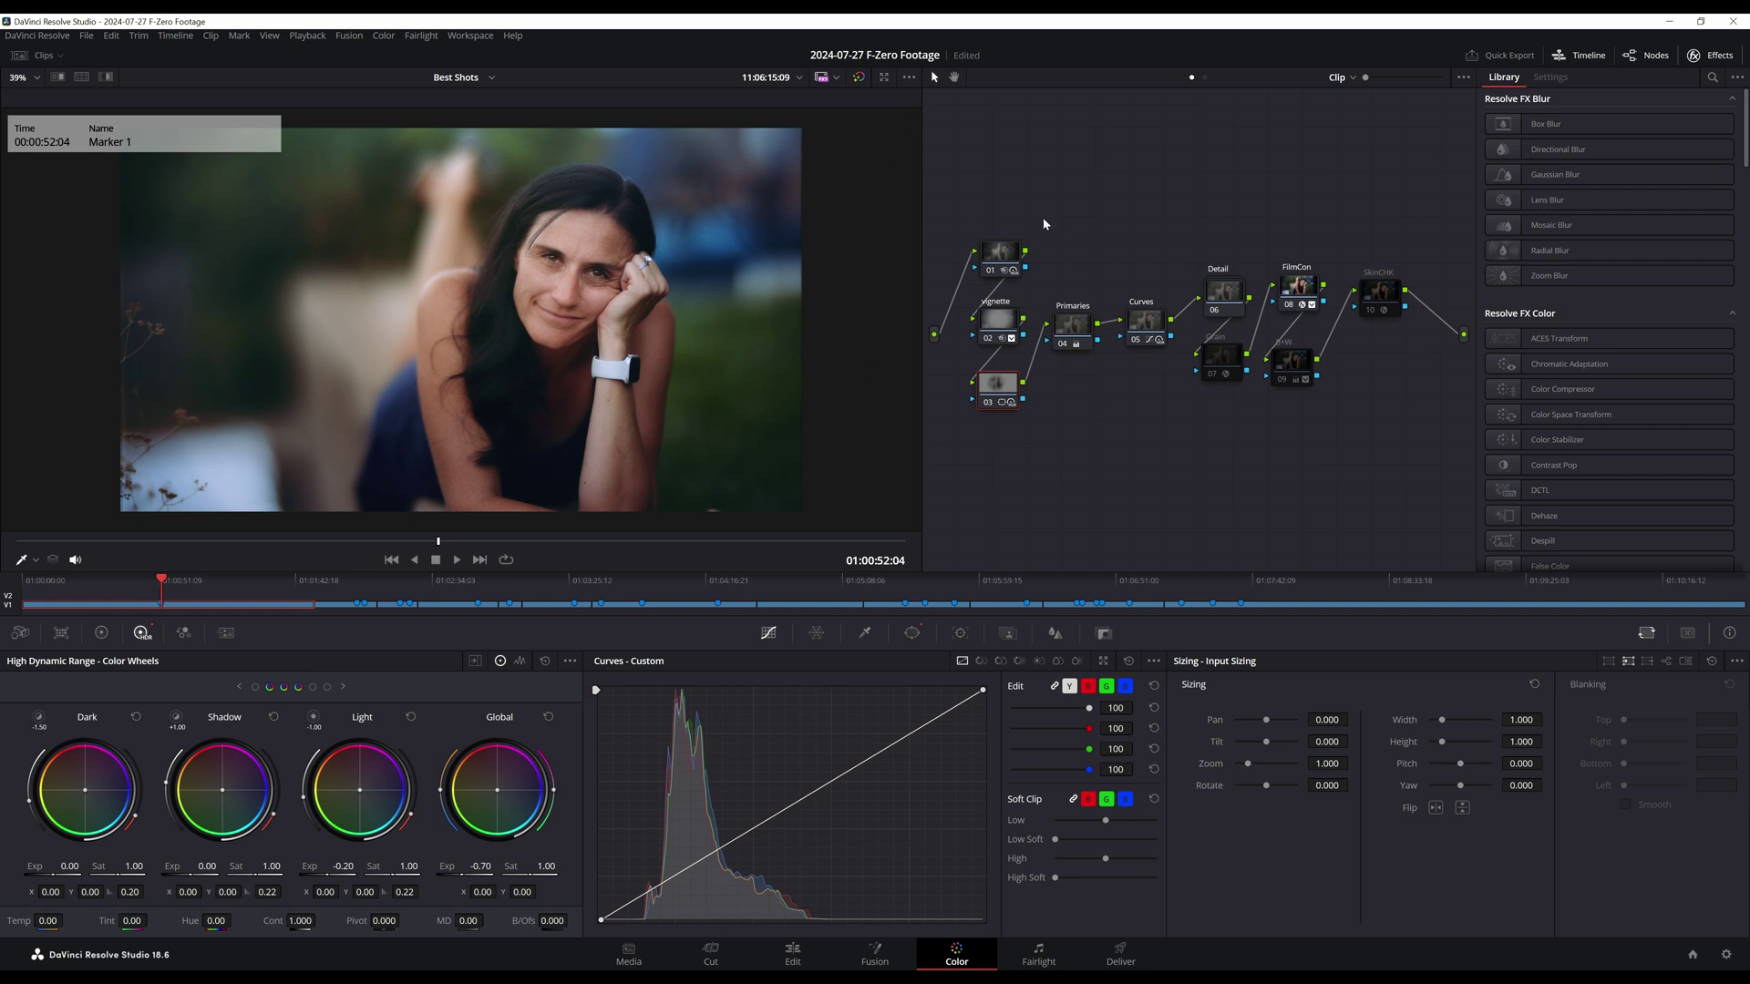
# Step: Place a circular window over her face on the Vignette node with softness around 40
pyautogui.click(995, 321)
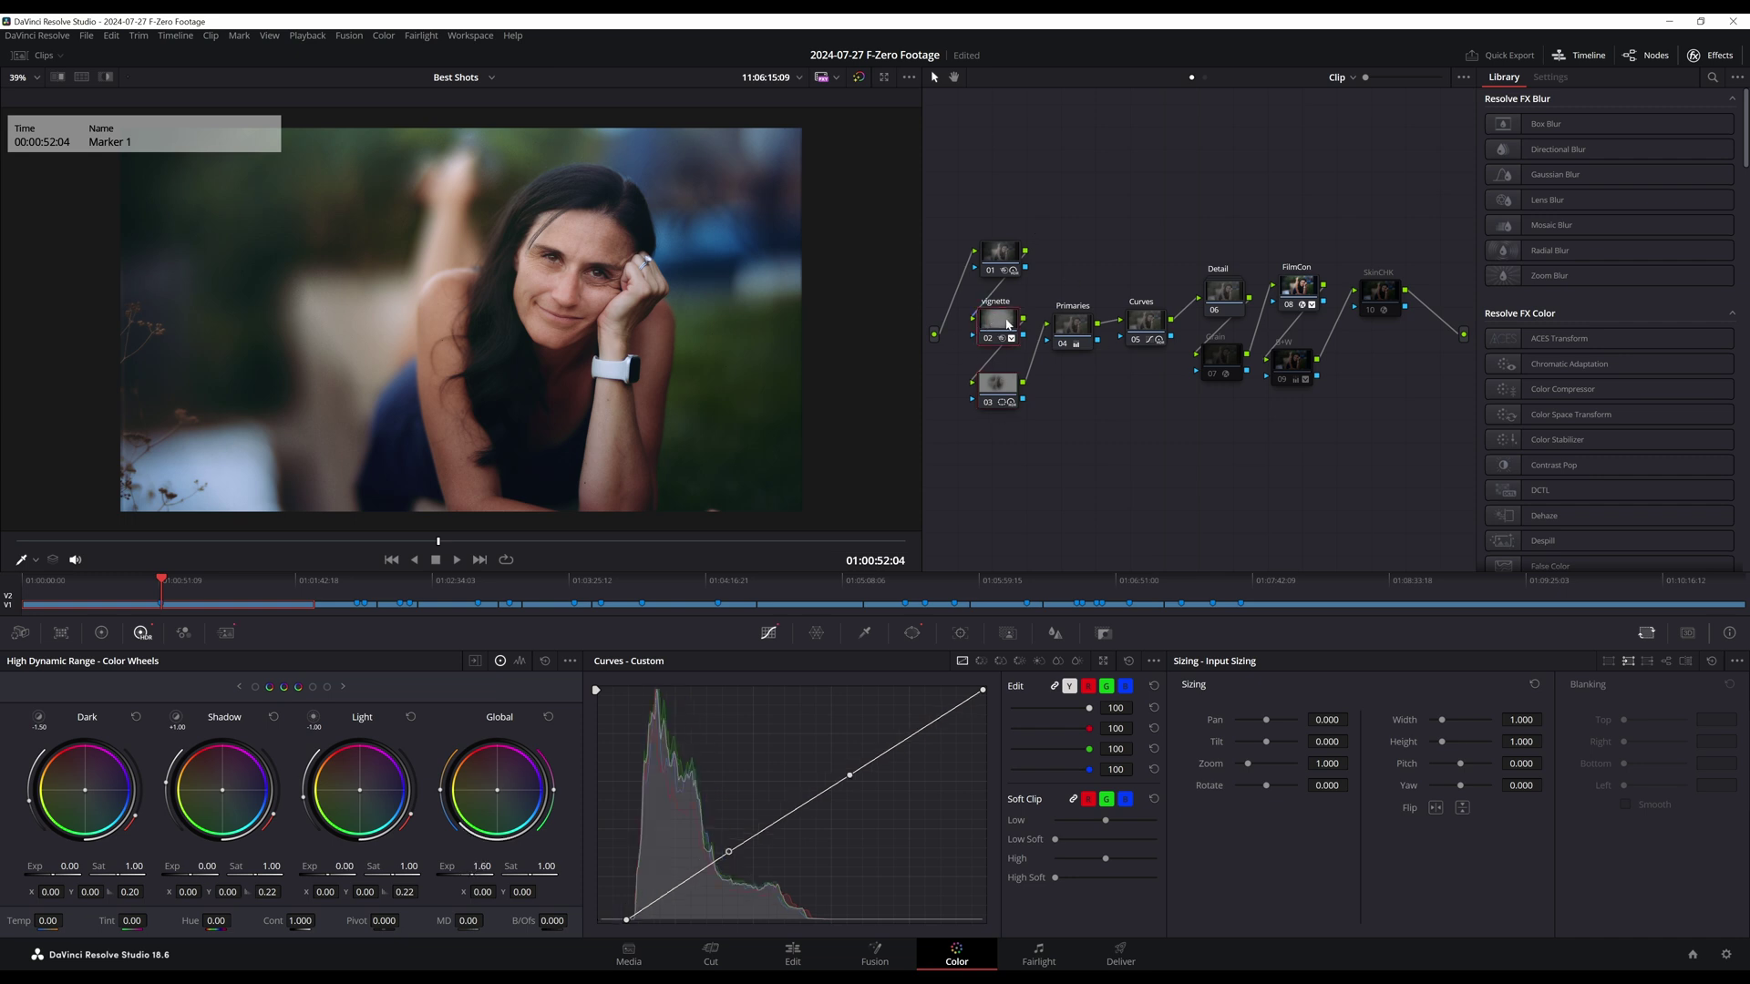
pyautogui.click(911, 633)
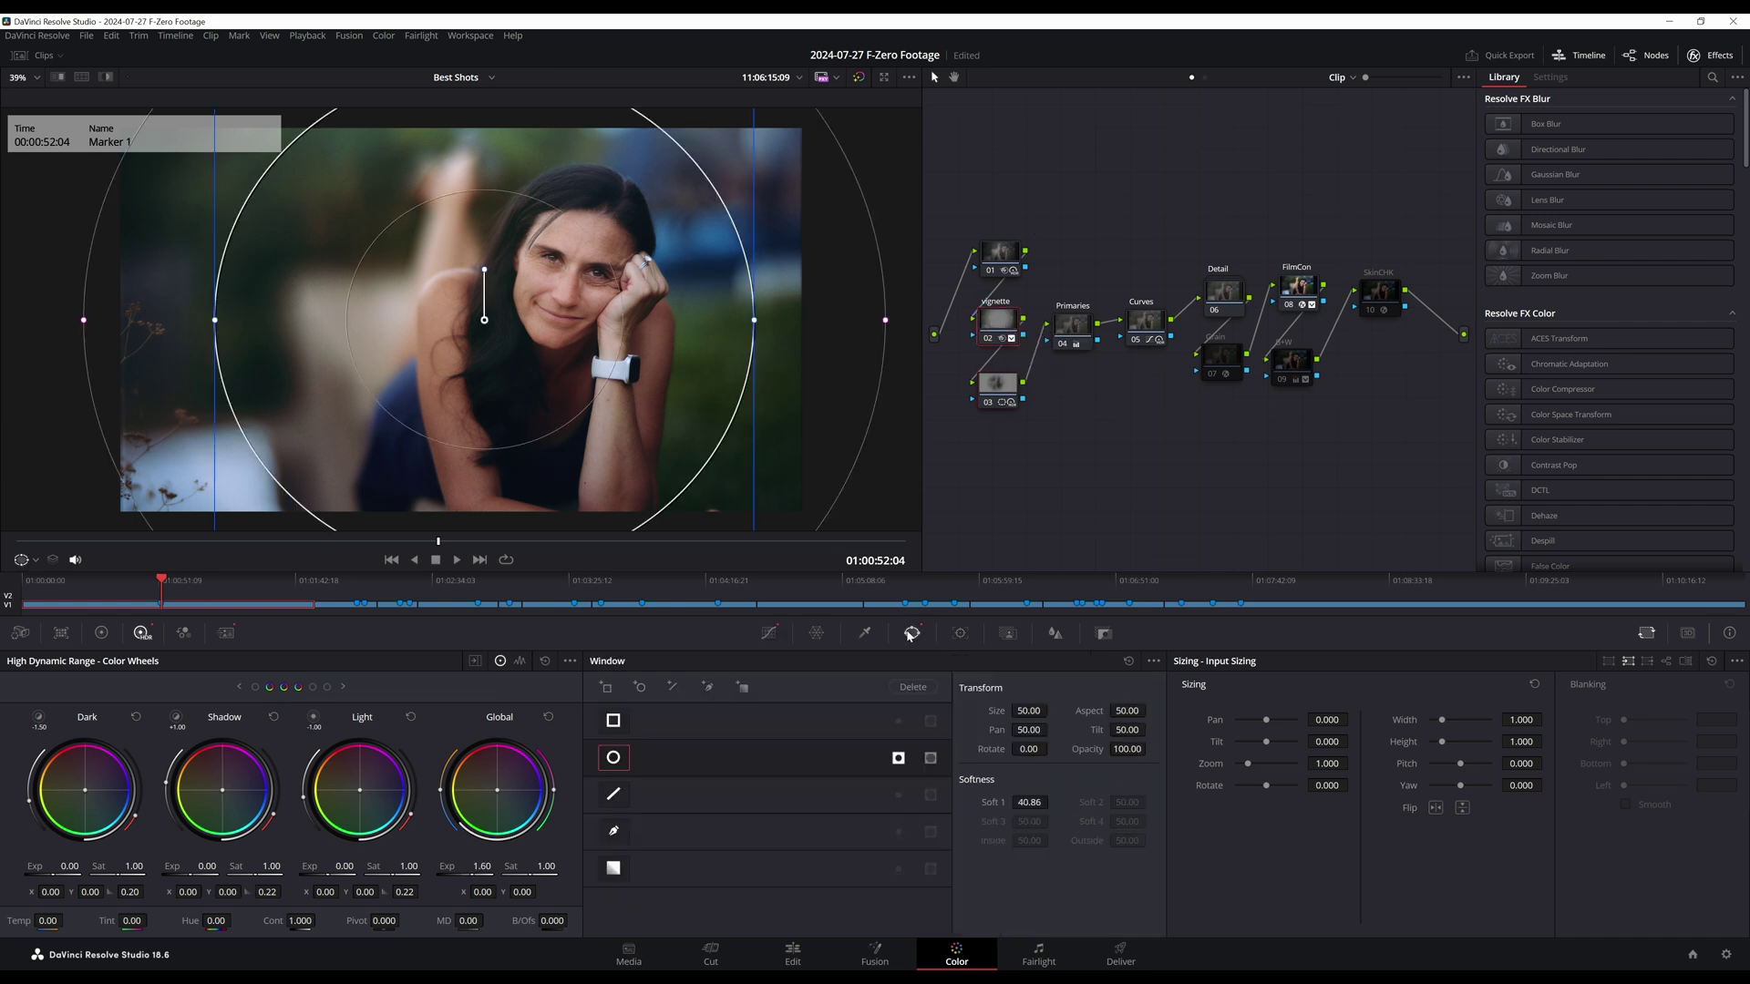
pyautogui.scroll(-4, 534, 347)
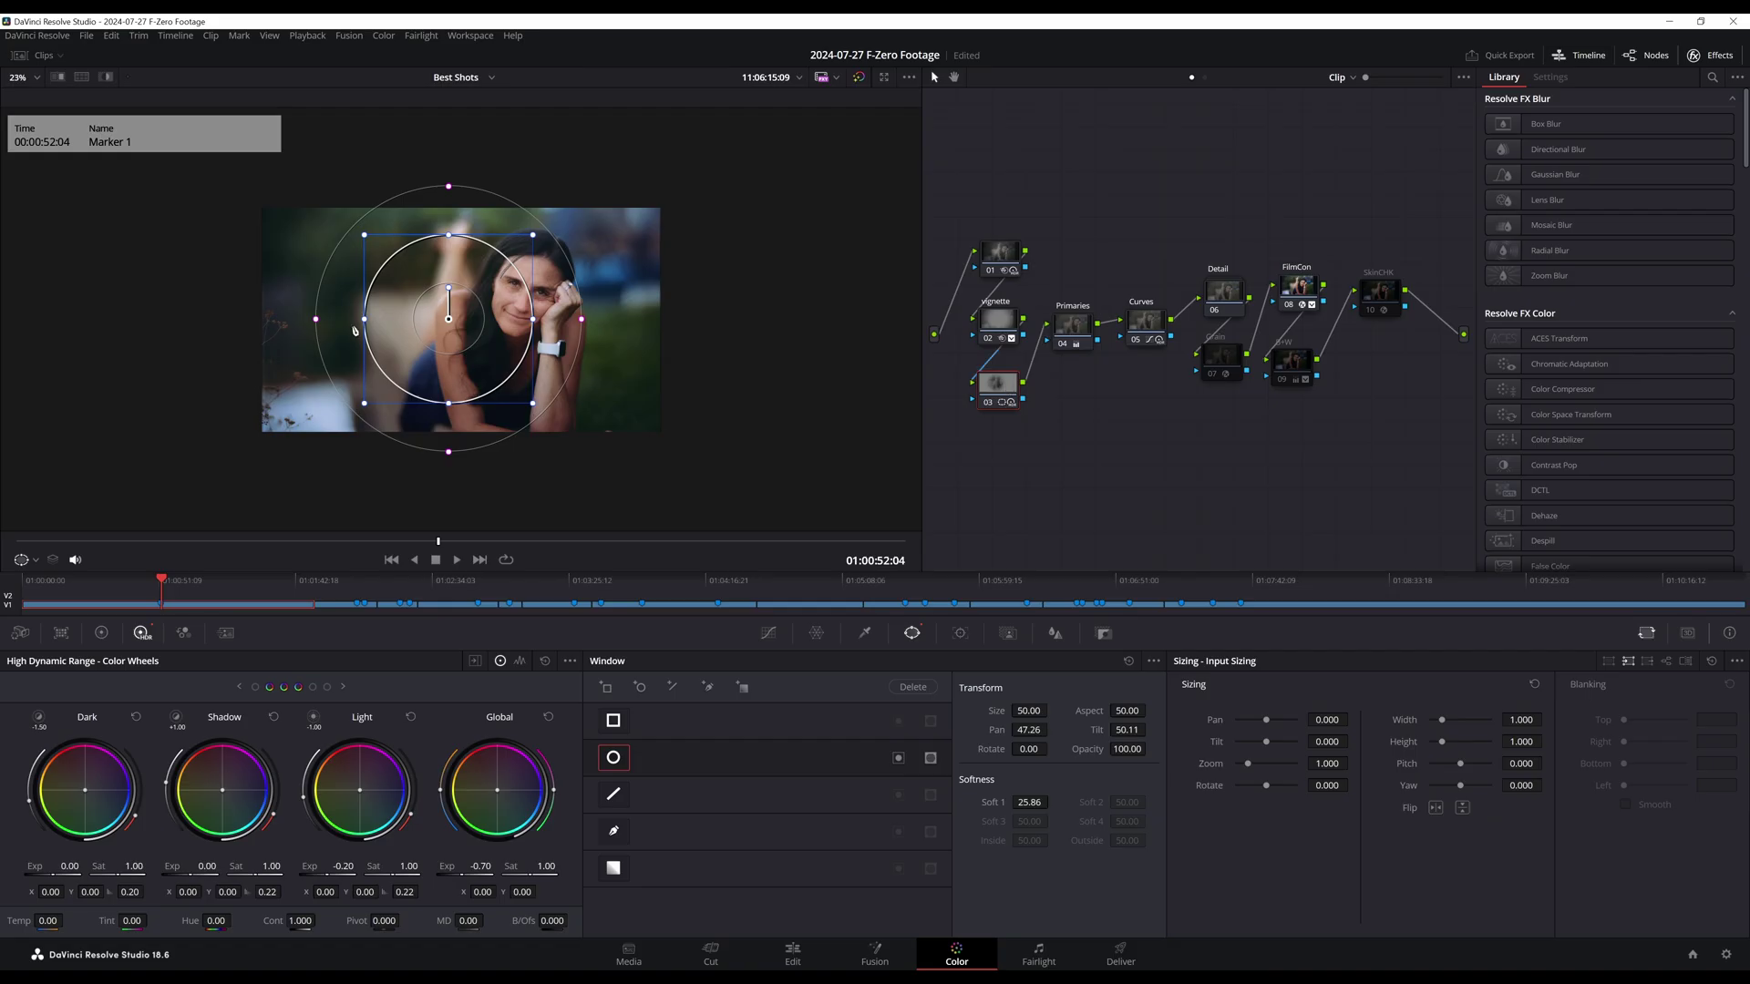
pyautogui.moveTo(449, 319)
pyautogui.mouseDown()
pyautogui.moveTo(489, 308)
pyautogui.moveTo(423, 305)
pyautogui.moveTo(453, 307)
pyautogui.mouseUp()
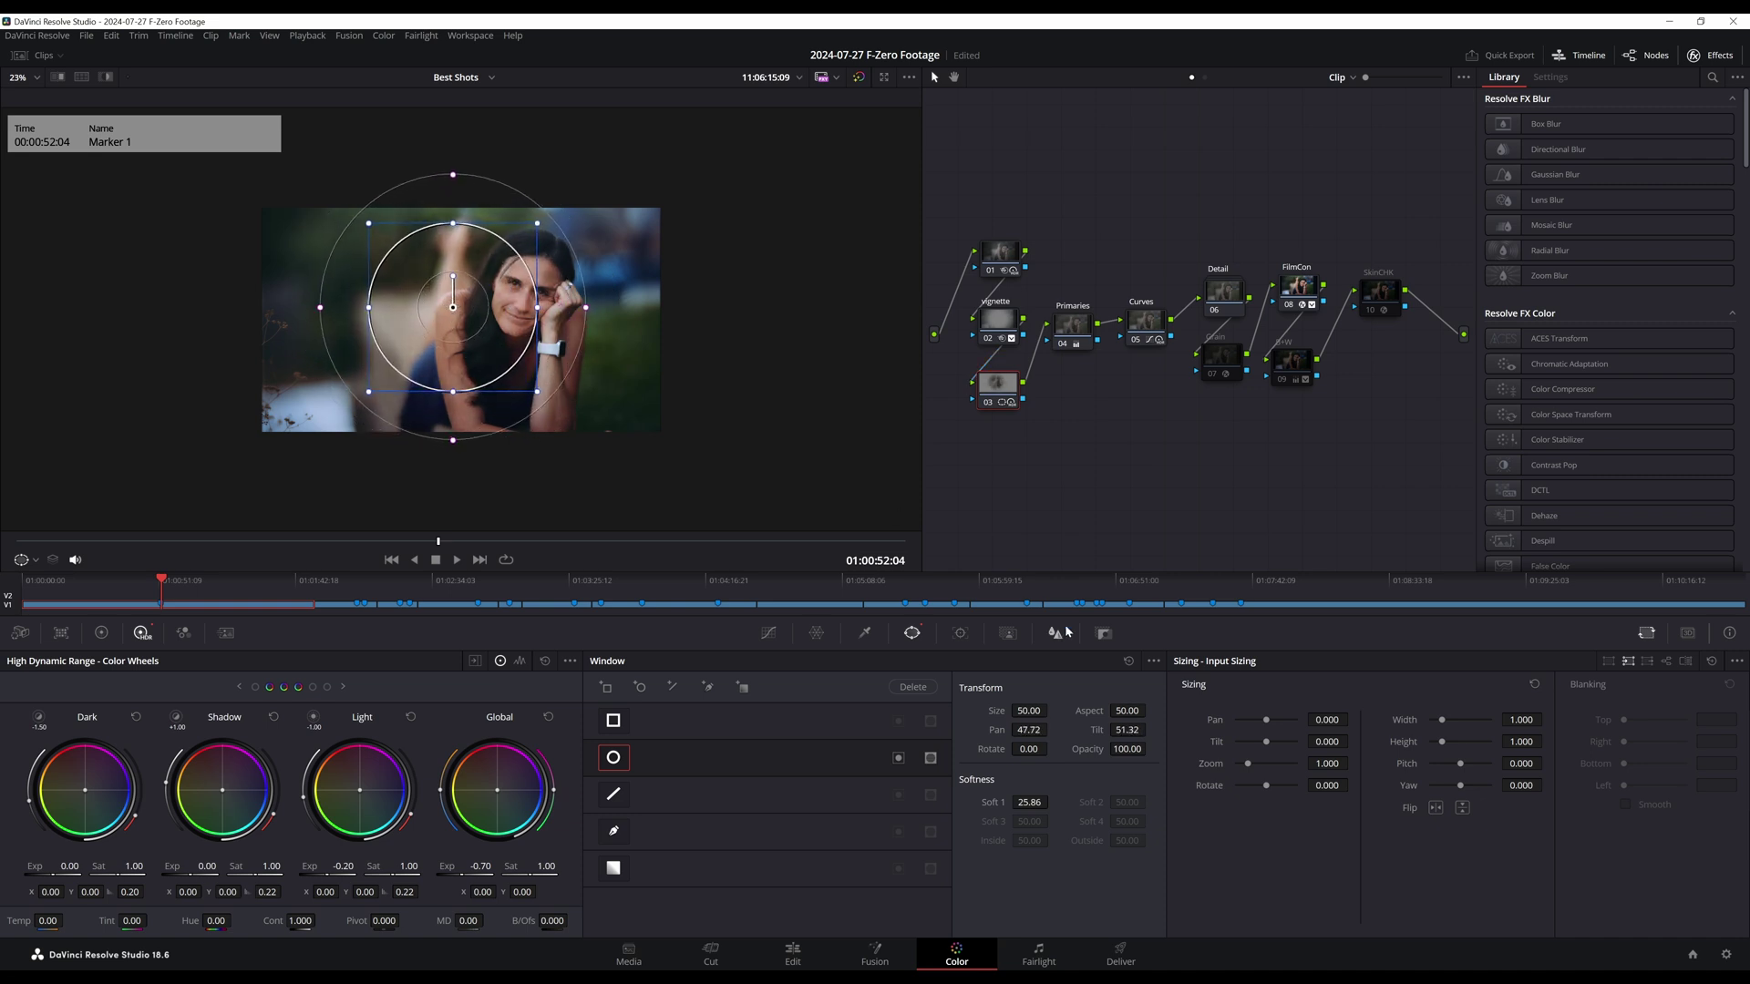
pyautogui.hotkey('ctrl', 'z')
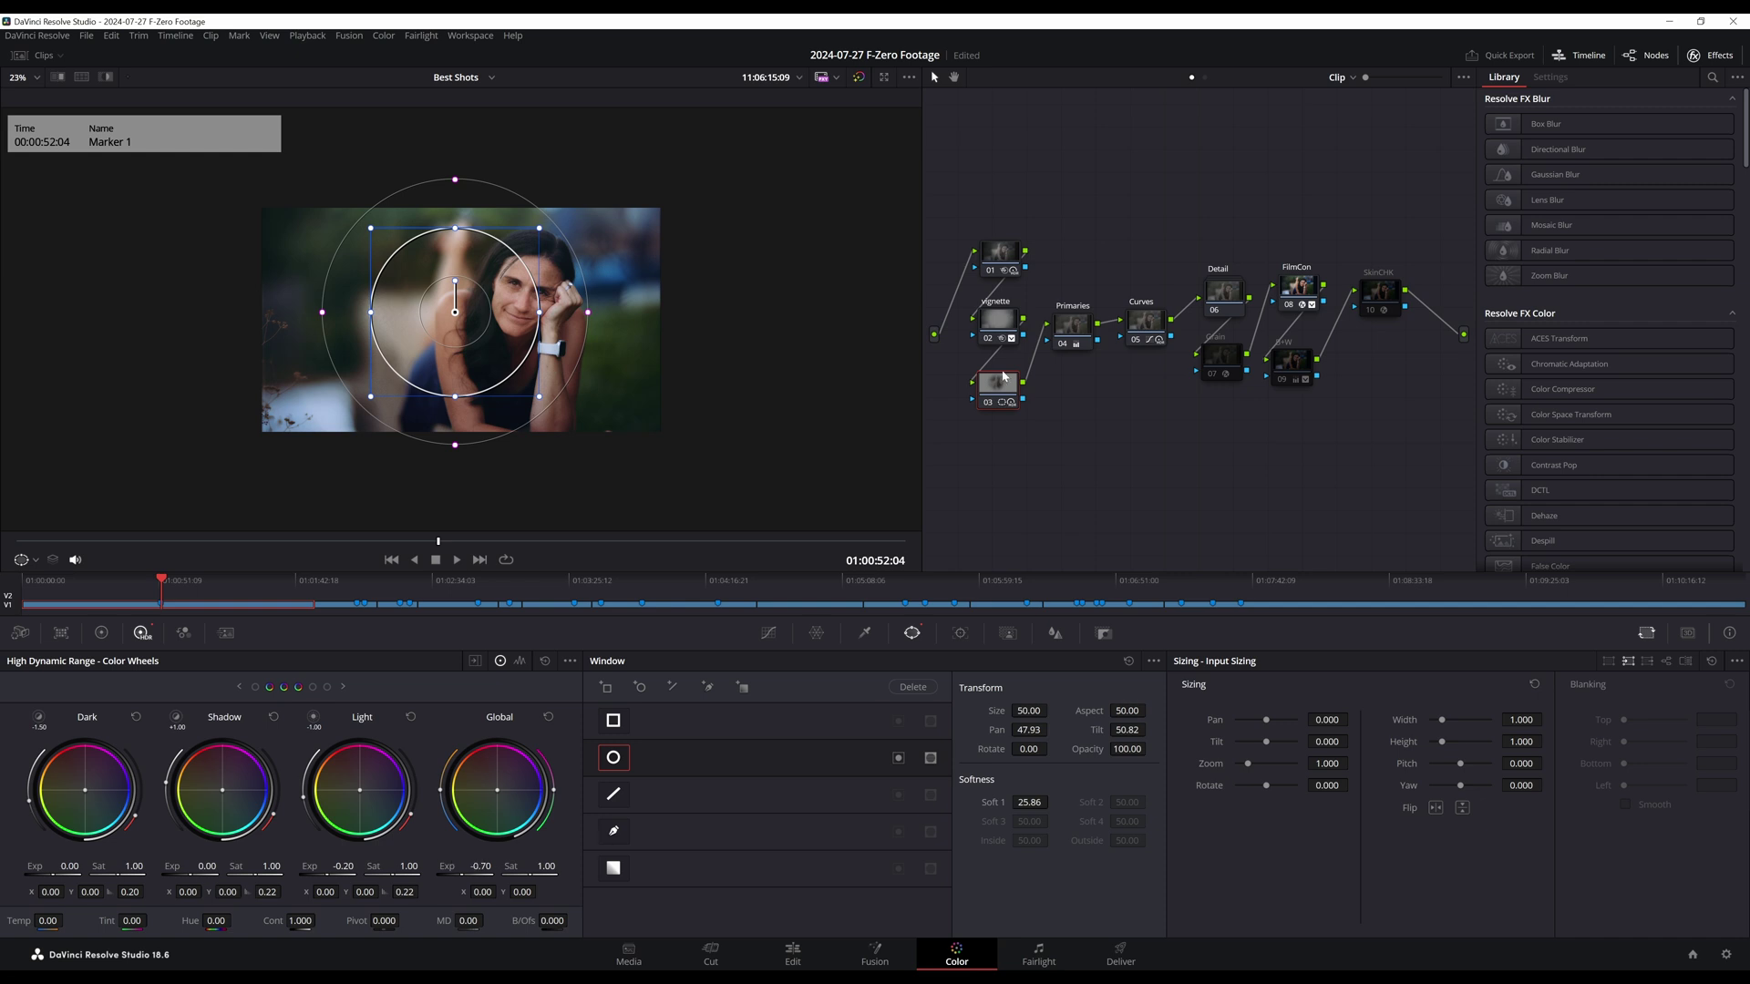
pyautogui.click(1000, 322)
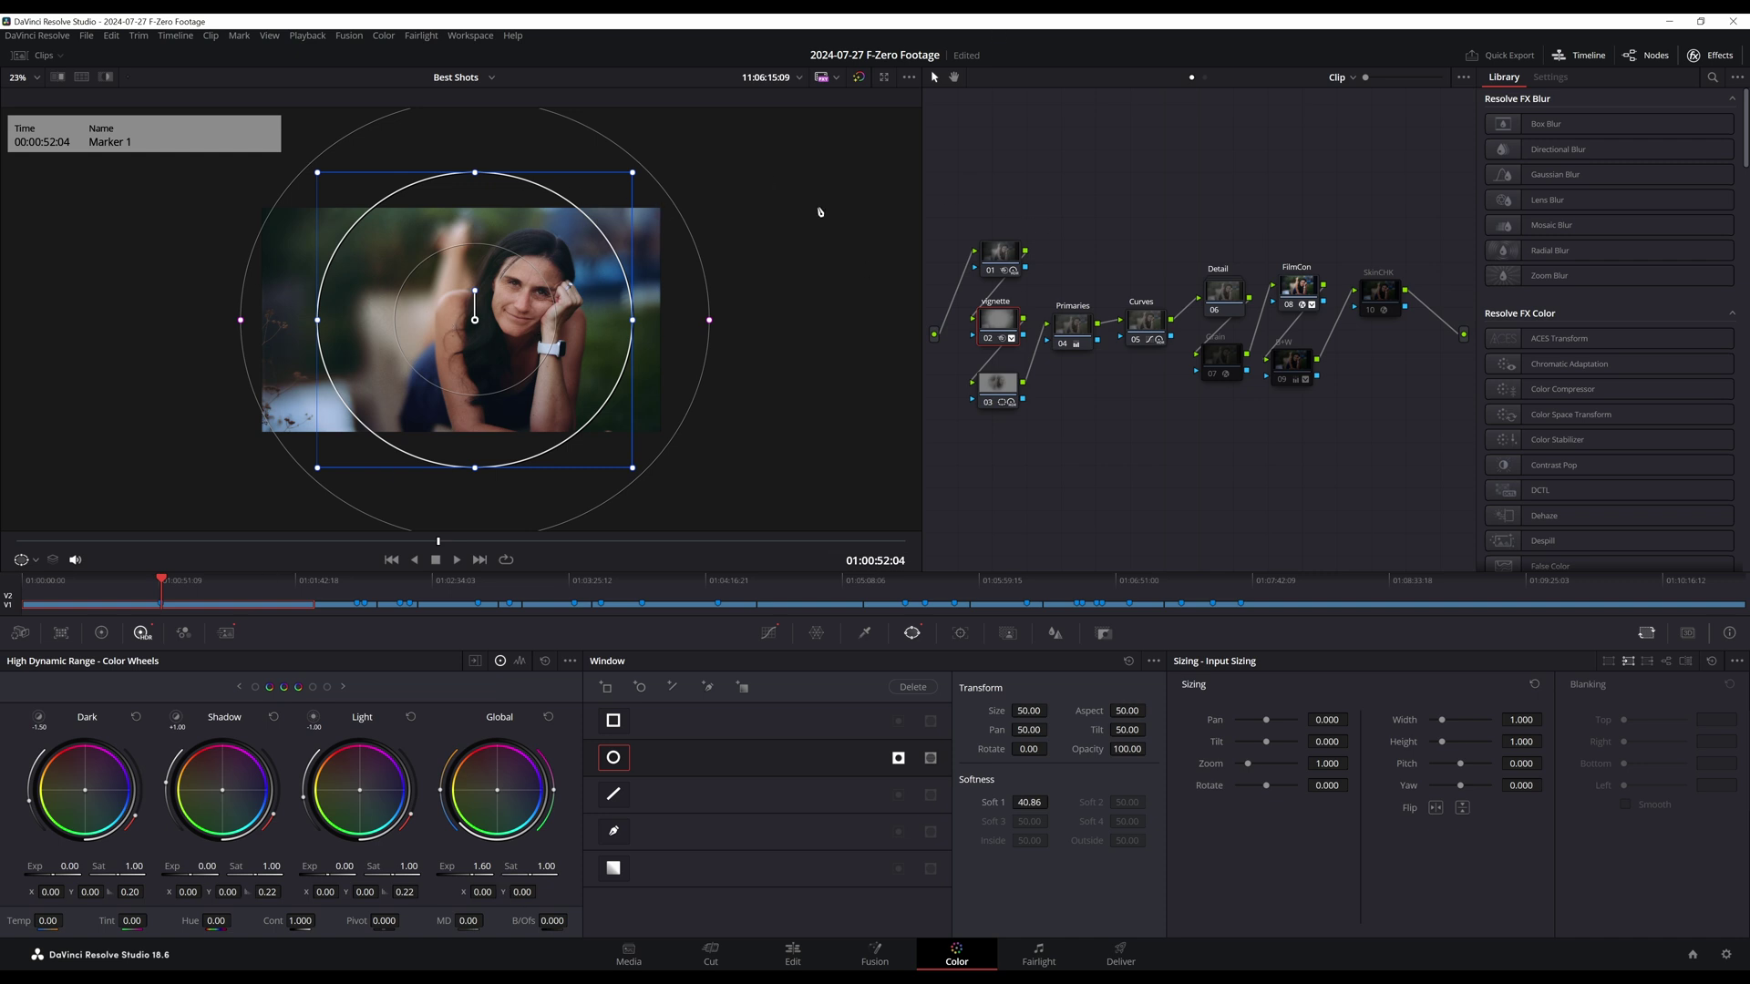
pyautogui.click(1073, 322)
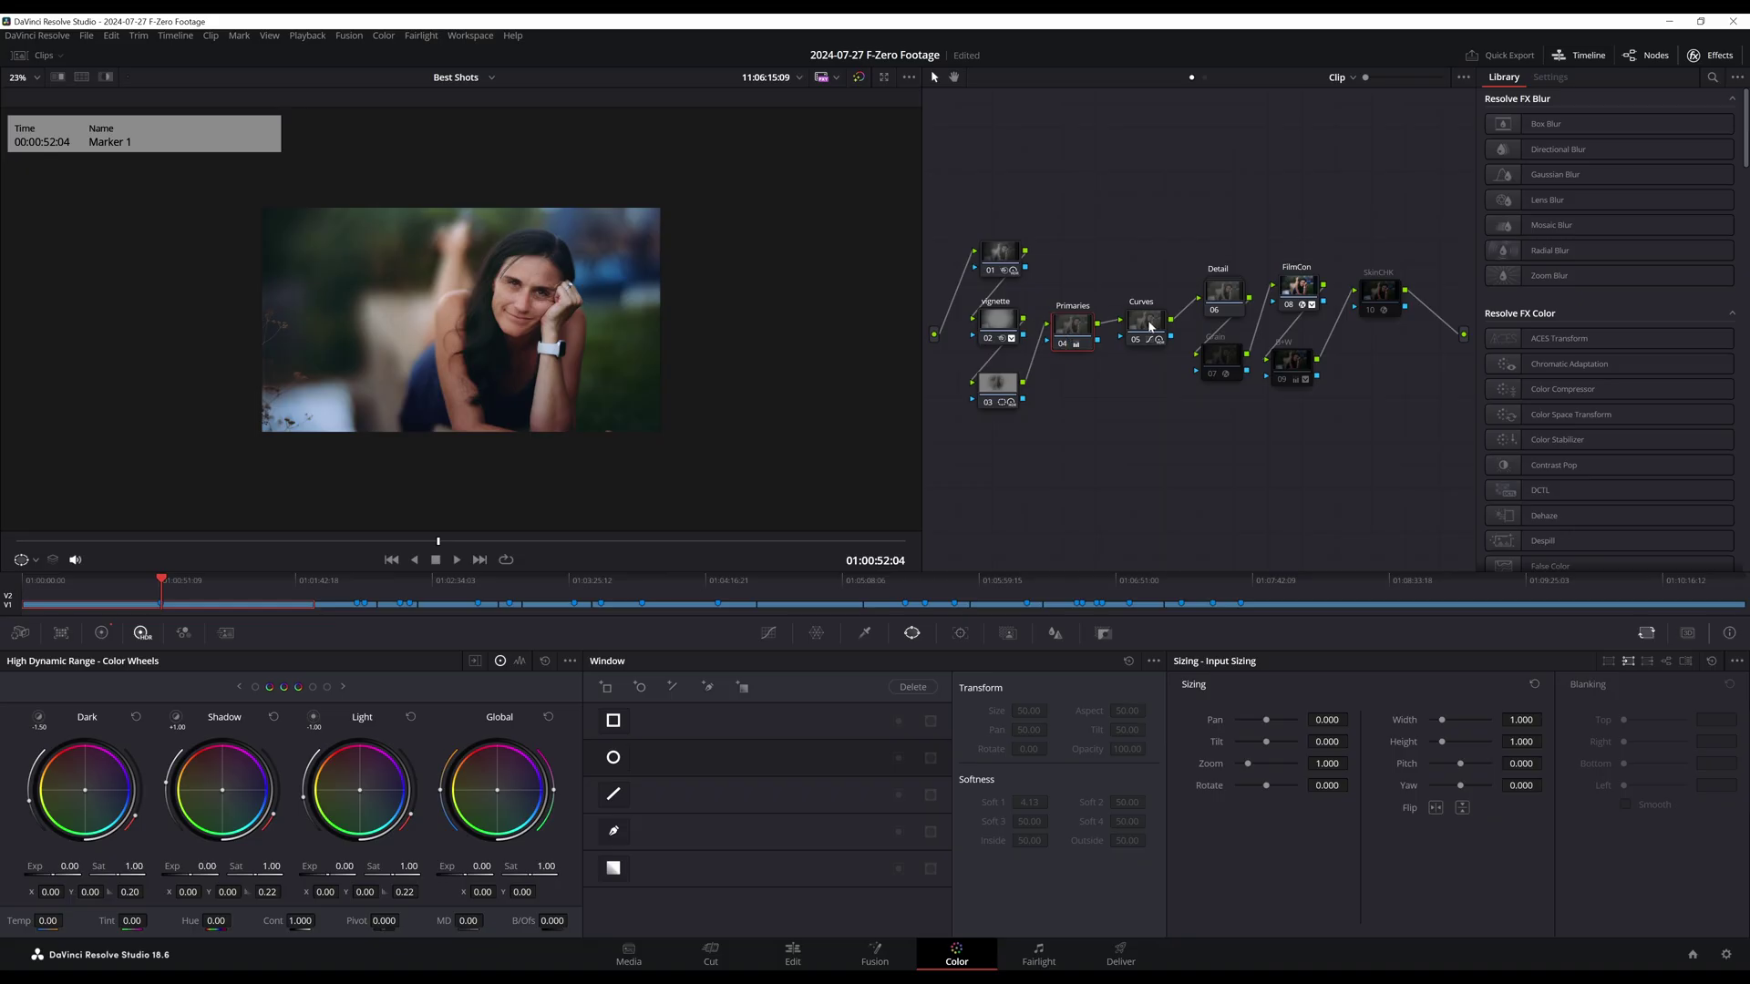
# Step: Bypass the Curves node on and off to compare the portrait before and after
pyautogui.click(1157, 330)
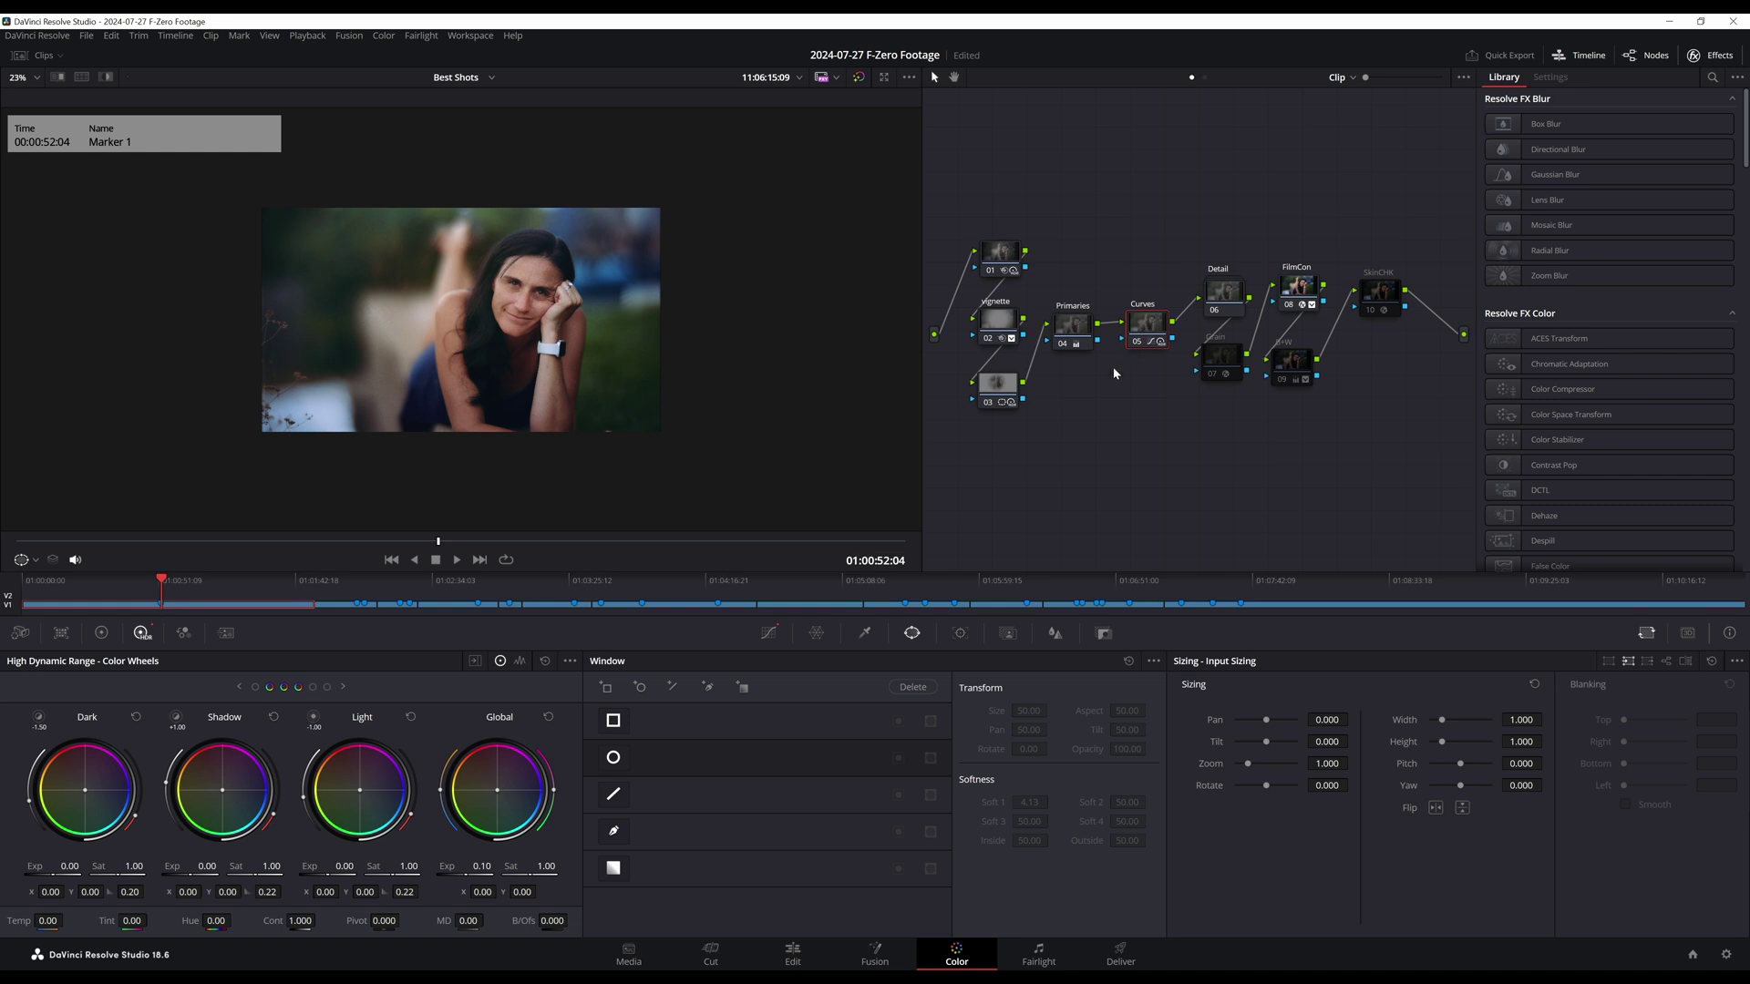
pyautogui.click(1135, 344)
pyautogui.click(1136, 344)
pyautogui.click(1136, 344)
pyautogui.click(1135, 343)
# Step: Nudge the Detail node and show FilmCon's settings: Red Komodo, KD 5207 Vis3, grain 20
pyautogui.moveTo(1237, 292)
pyautogui.mouseDown()
pyautogui.moveTo(1230, 276)
pyautogui.moveTo(1231, 292)
pyautogui.mouseUp()
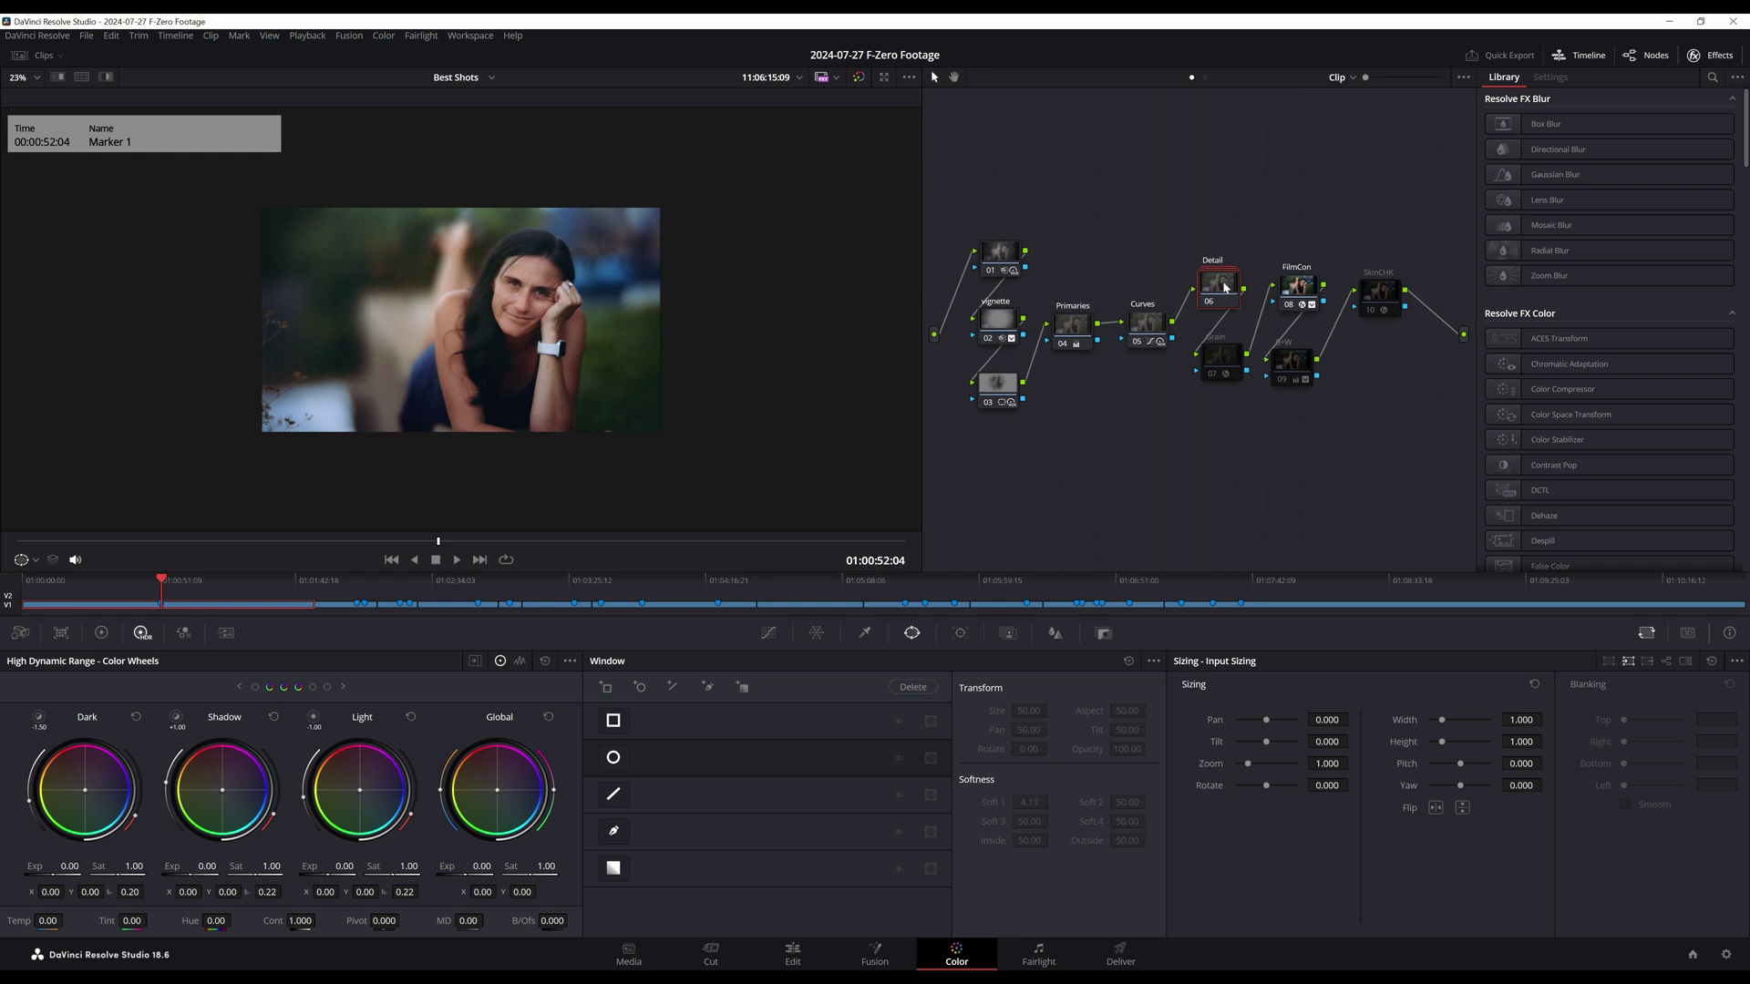
pyautogui.scroll(3, 530, 288)
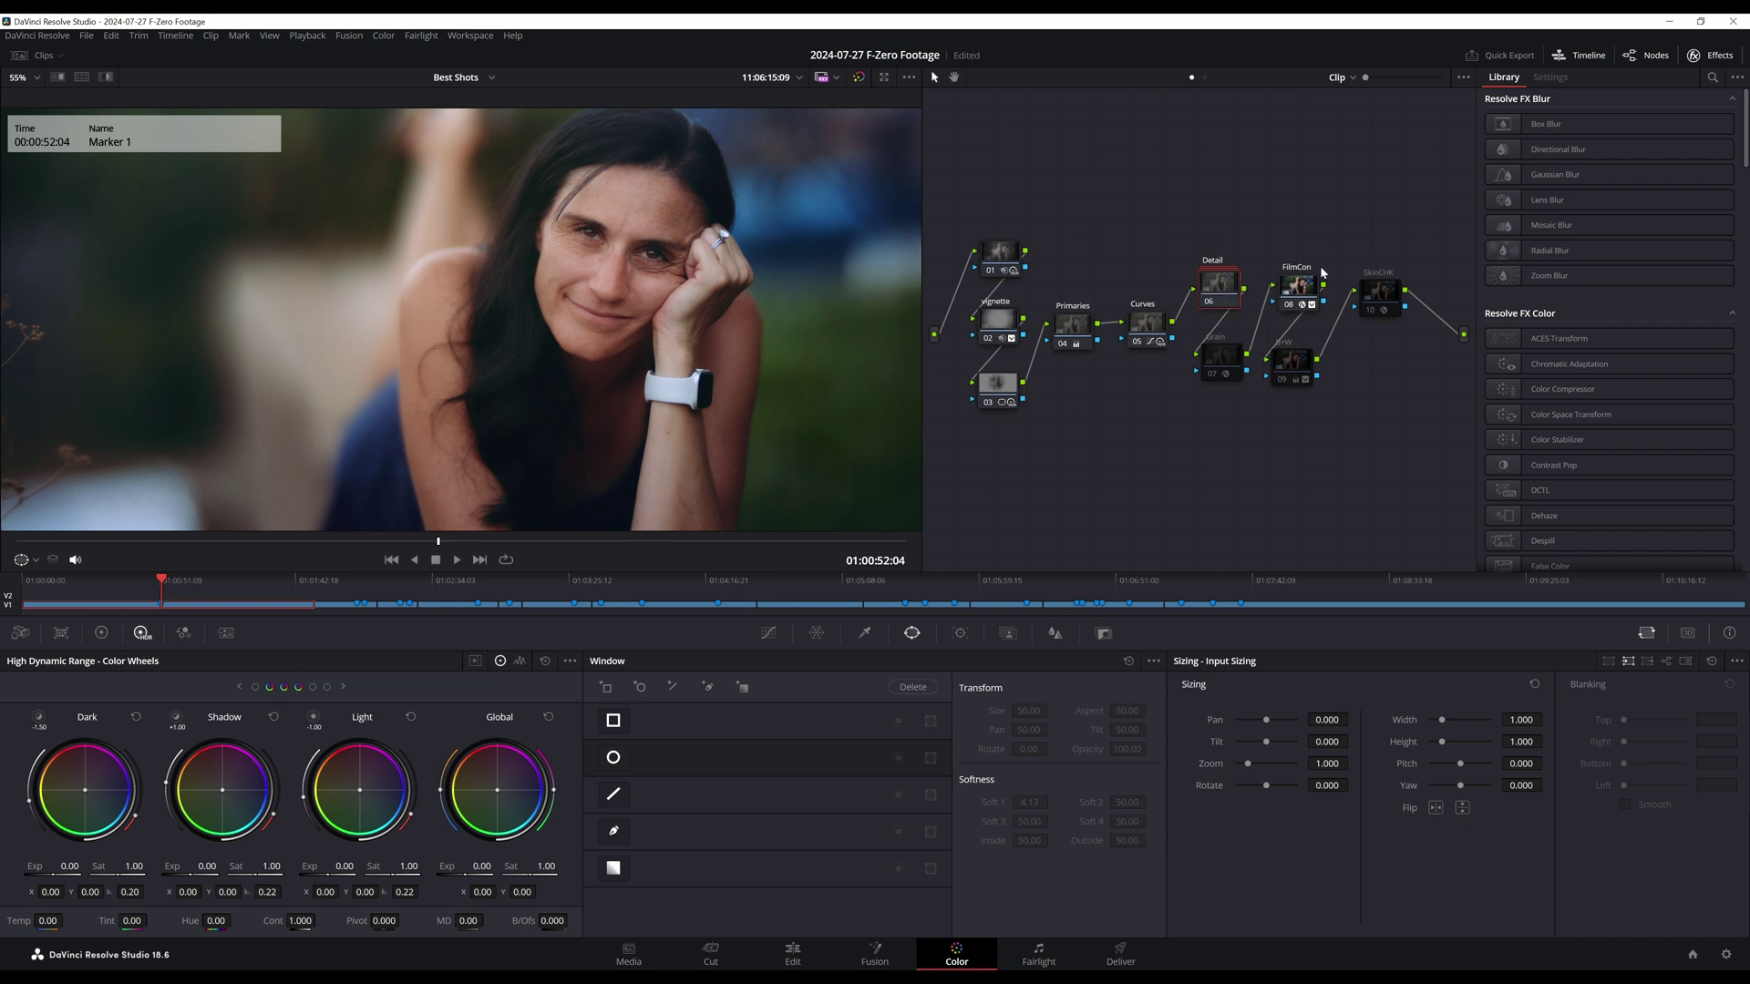
pyautogui.click(1296, 284)
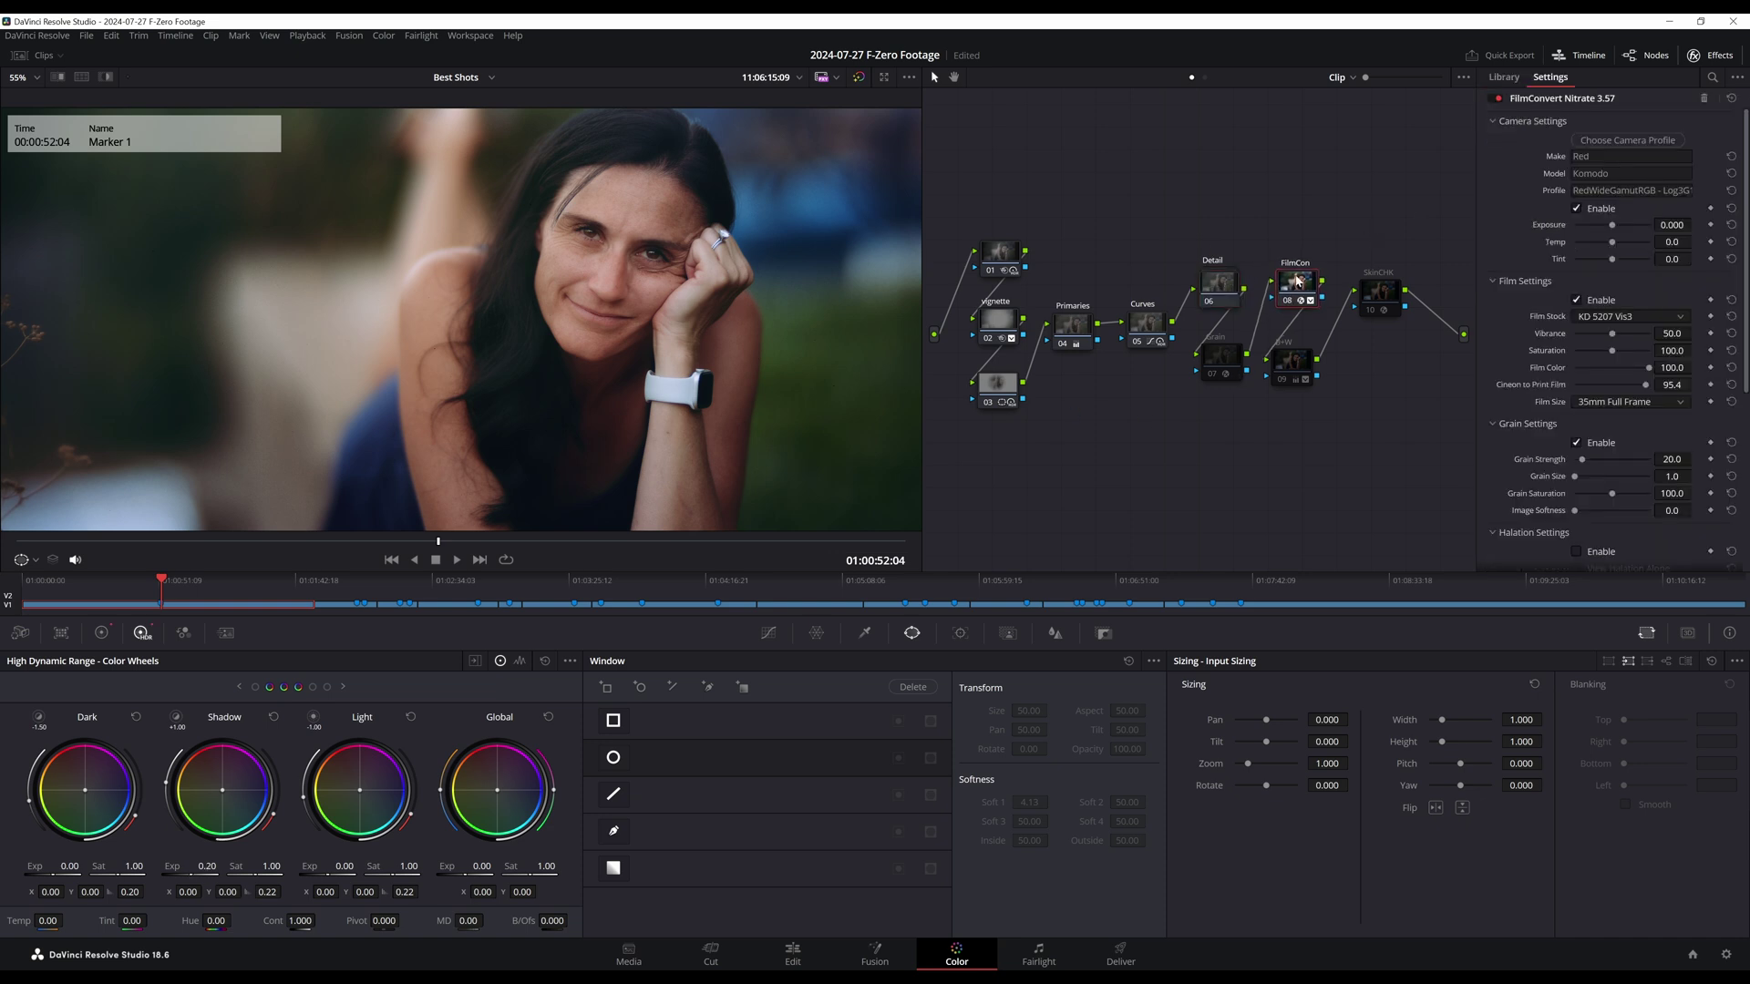
# Step: Enable the SkinCHK node's MONO-Balance DCTL to show the Skin Tone Indicator overlay
pyautogui.moveTo(1374, 301); pyautogui.dragTo(1386, 285)
pyautogui.scroll(-2, 476, 336)
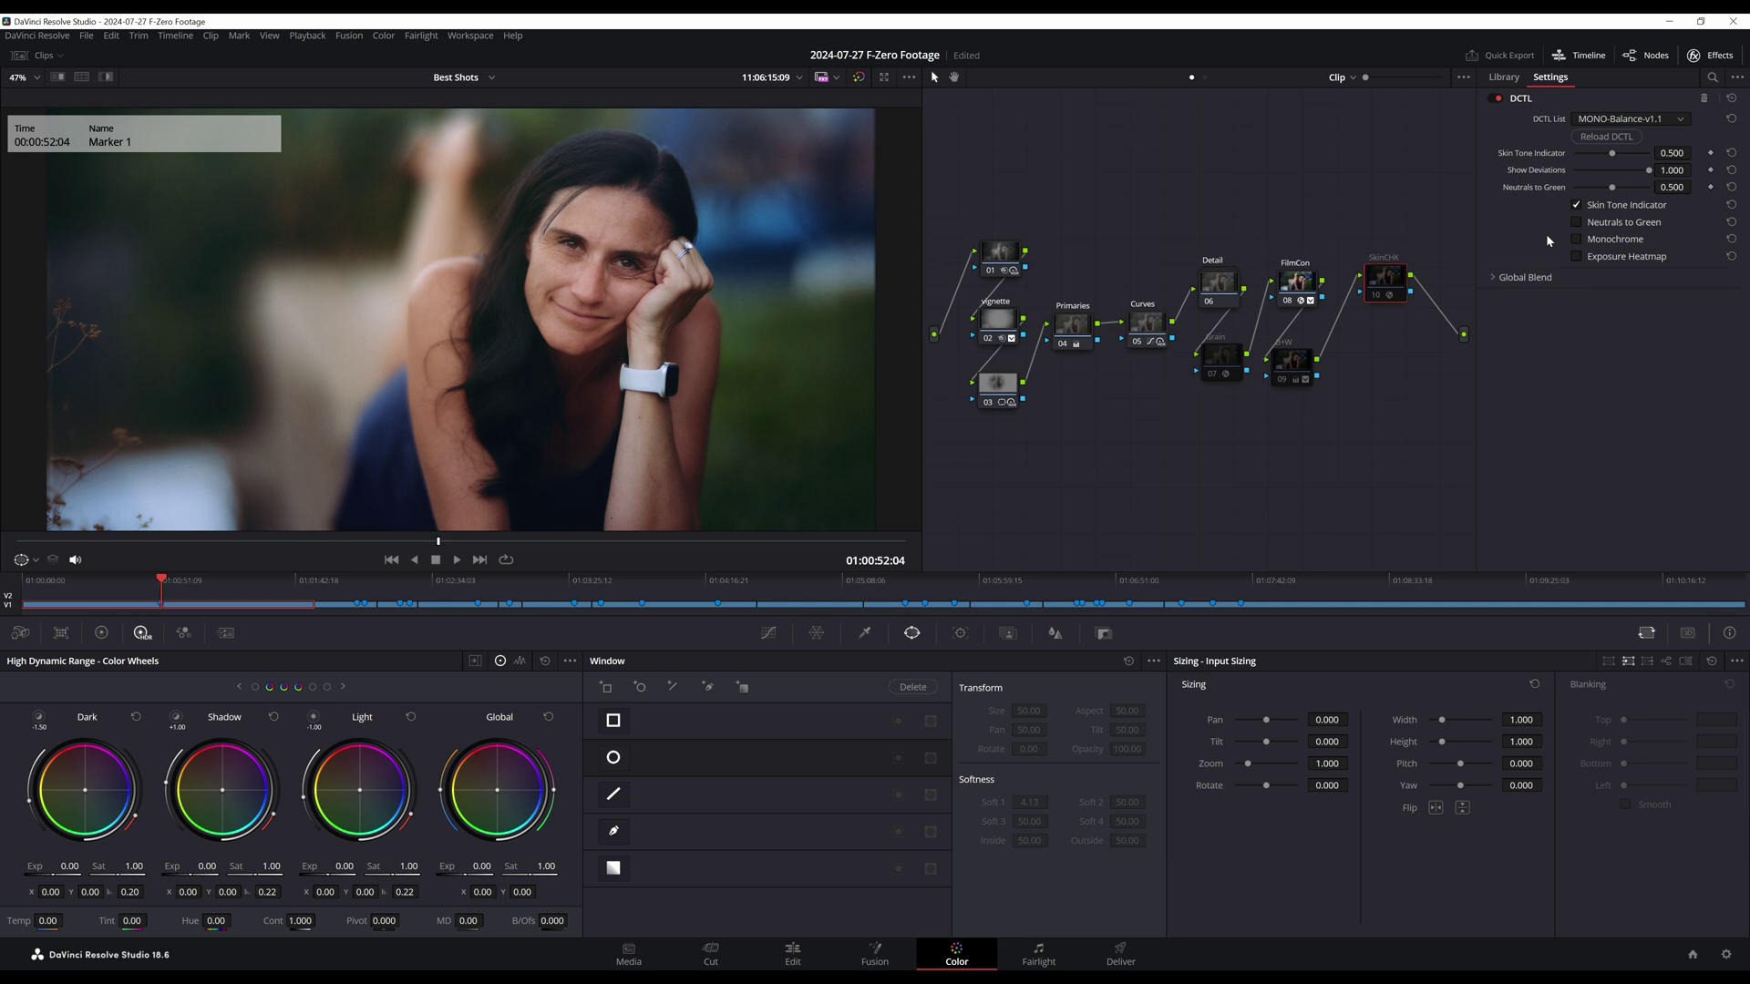
pyautogui.click(1376, 295)
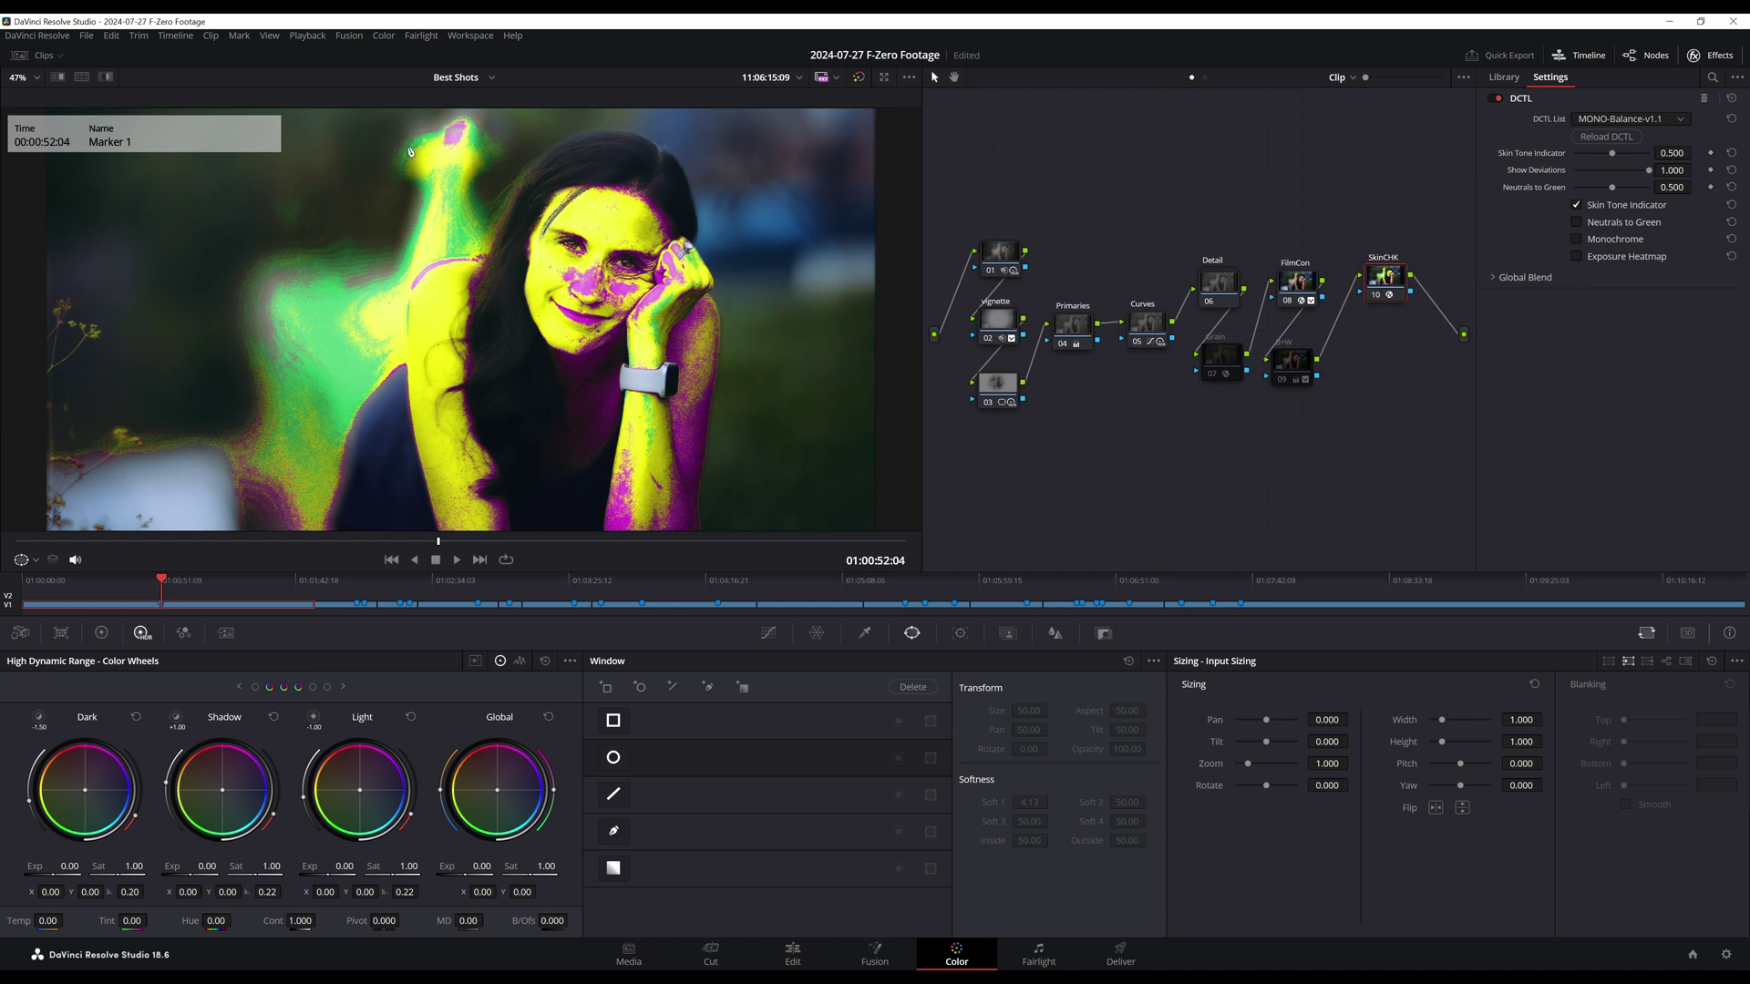
# Step: Disable the SkinCHK overlay and shift the grain and B+W nodes slightly down
pyautogui.click(1377, 297)
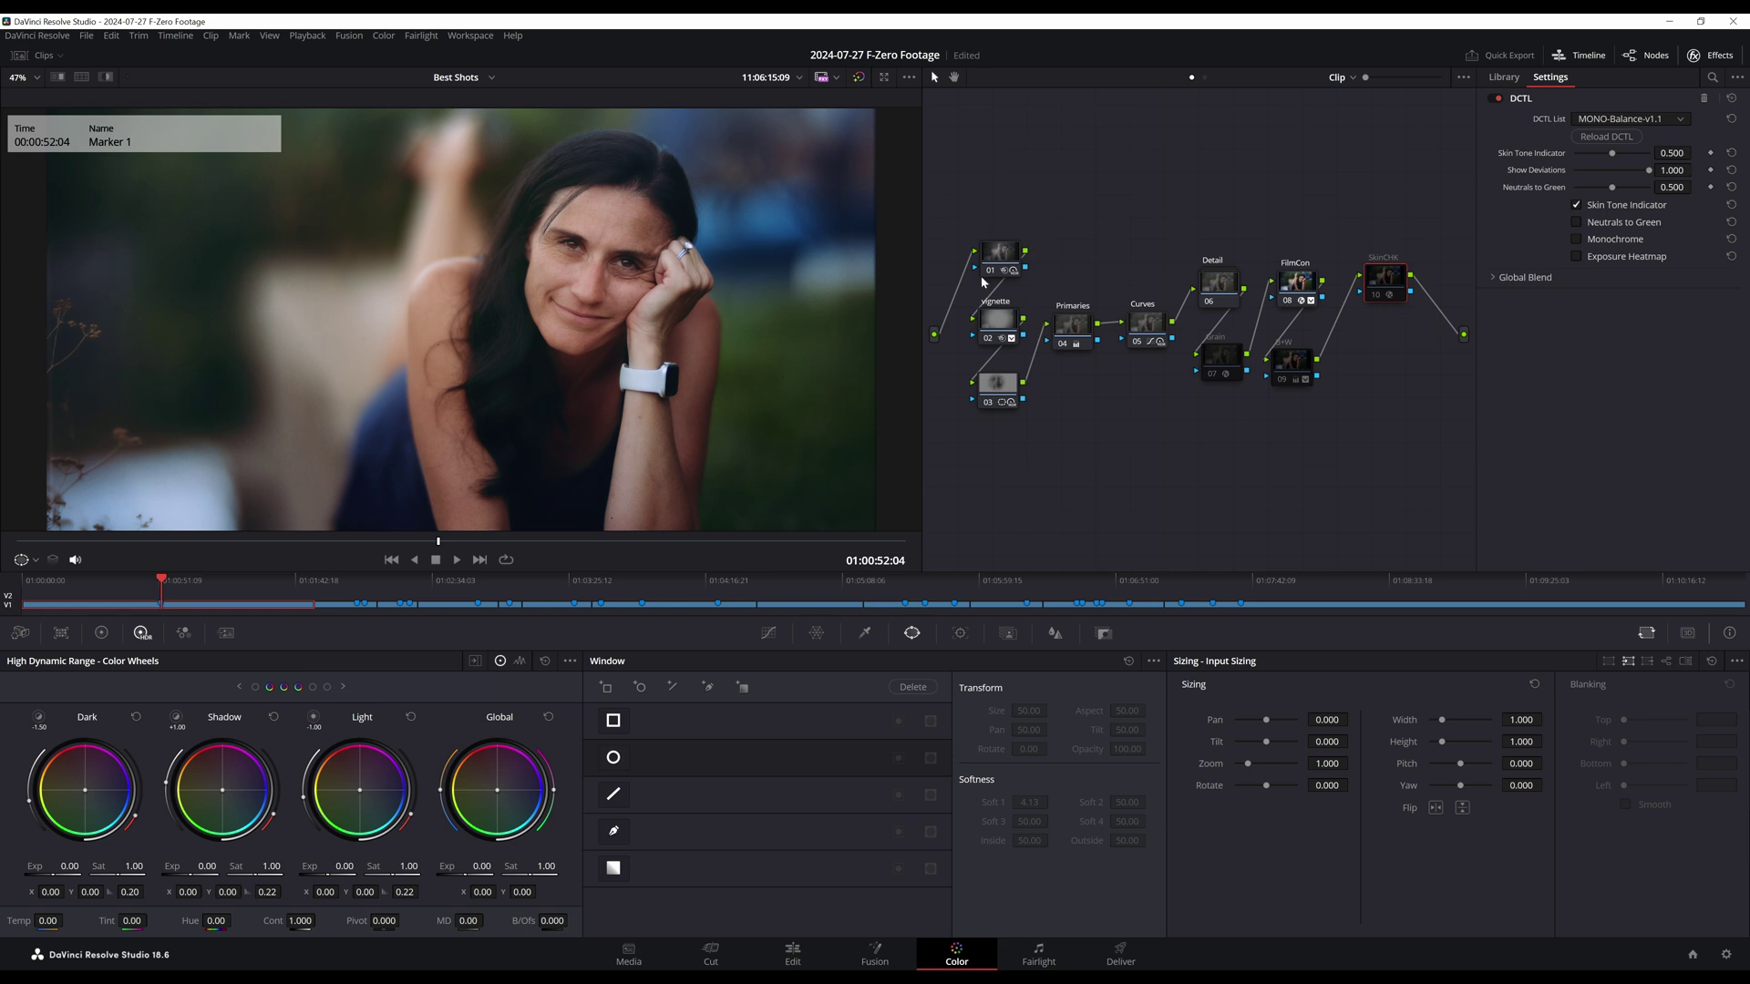
pyautogui.moveTo(1222, 368); pyautogui.dragTo(1285, 380)
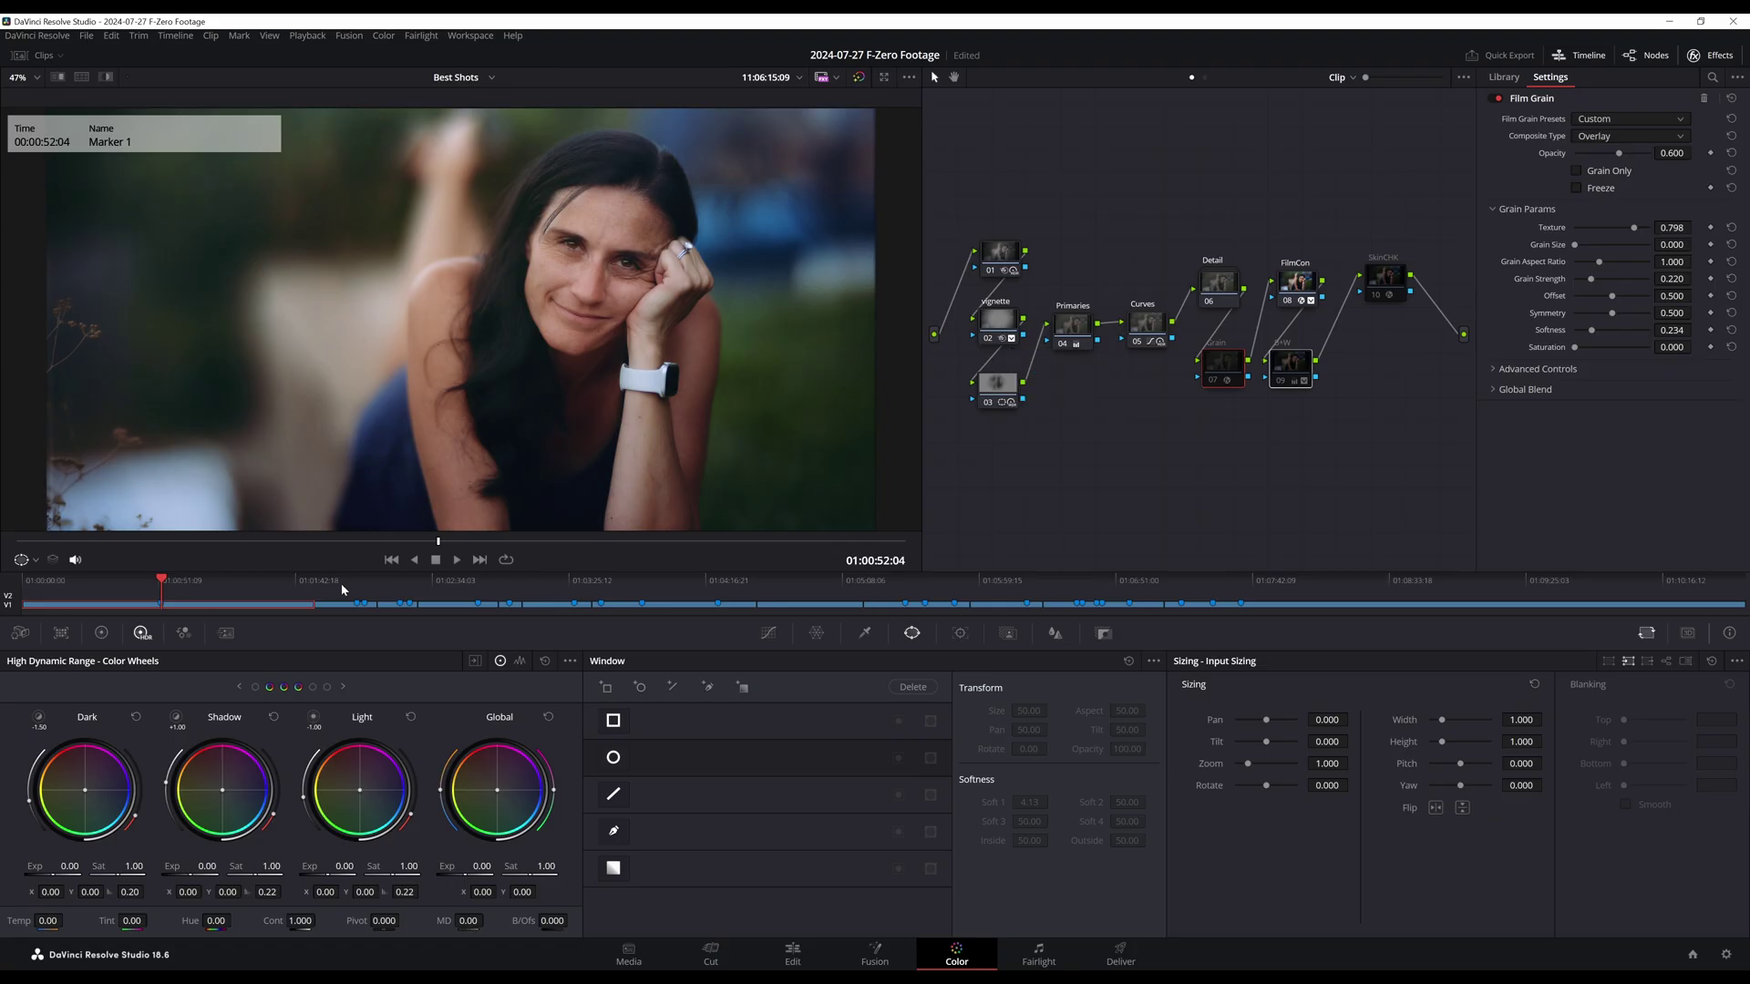
# Step: Switch to the blue-dress ledge clip and scrub through it
pyautogui.click(357, 587)
pyautogui.moveTo(357, 588); pyautogui.dragTo(365, 588)
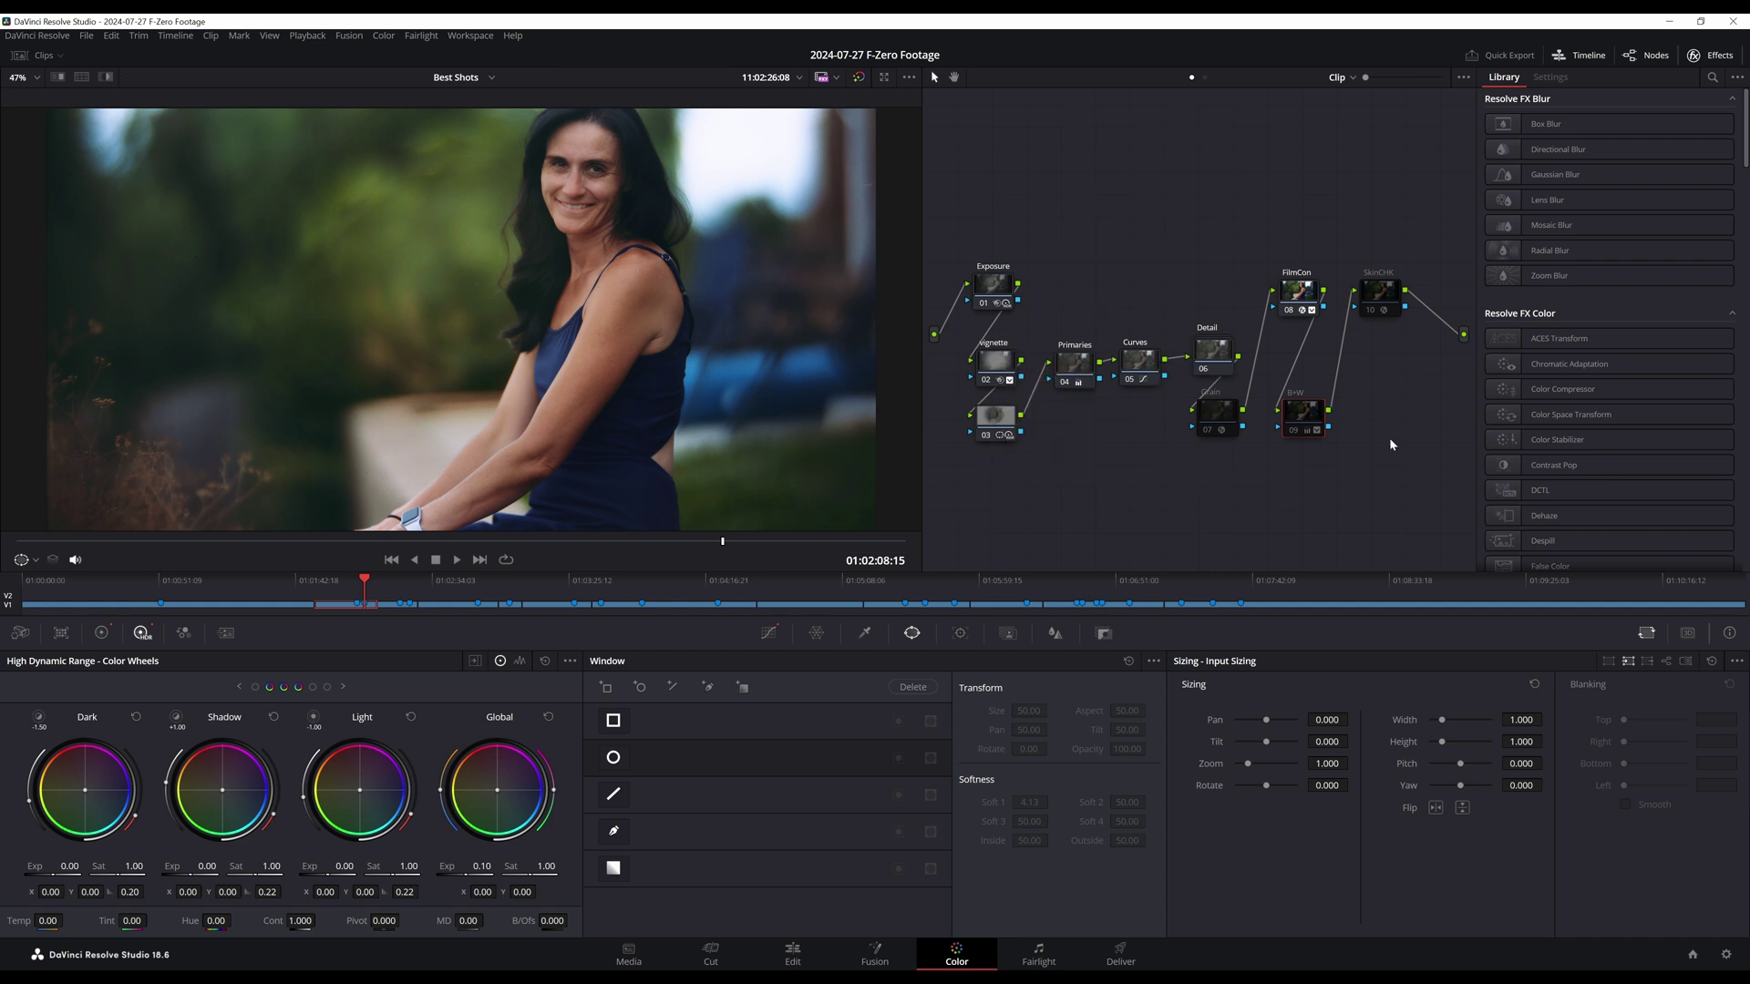
# Step: Scrub and play through the next several clips, ending on the smiling arm-lean close-up
pyautogui.click(401, 587)
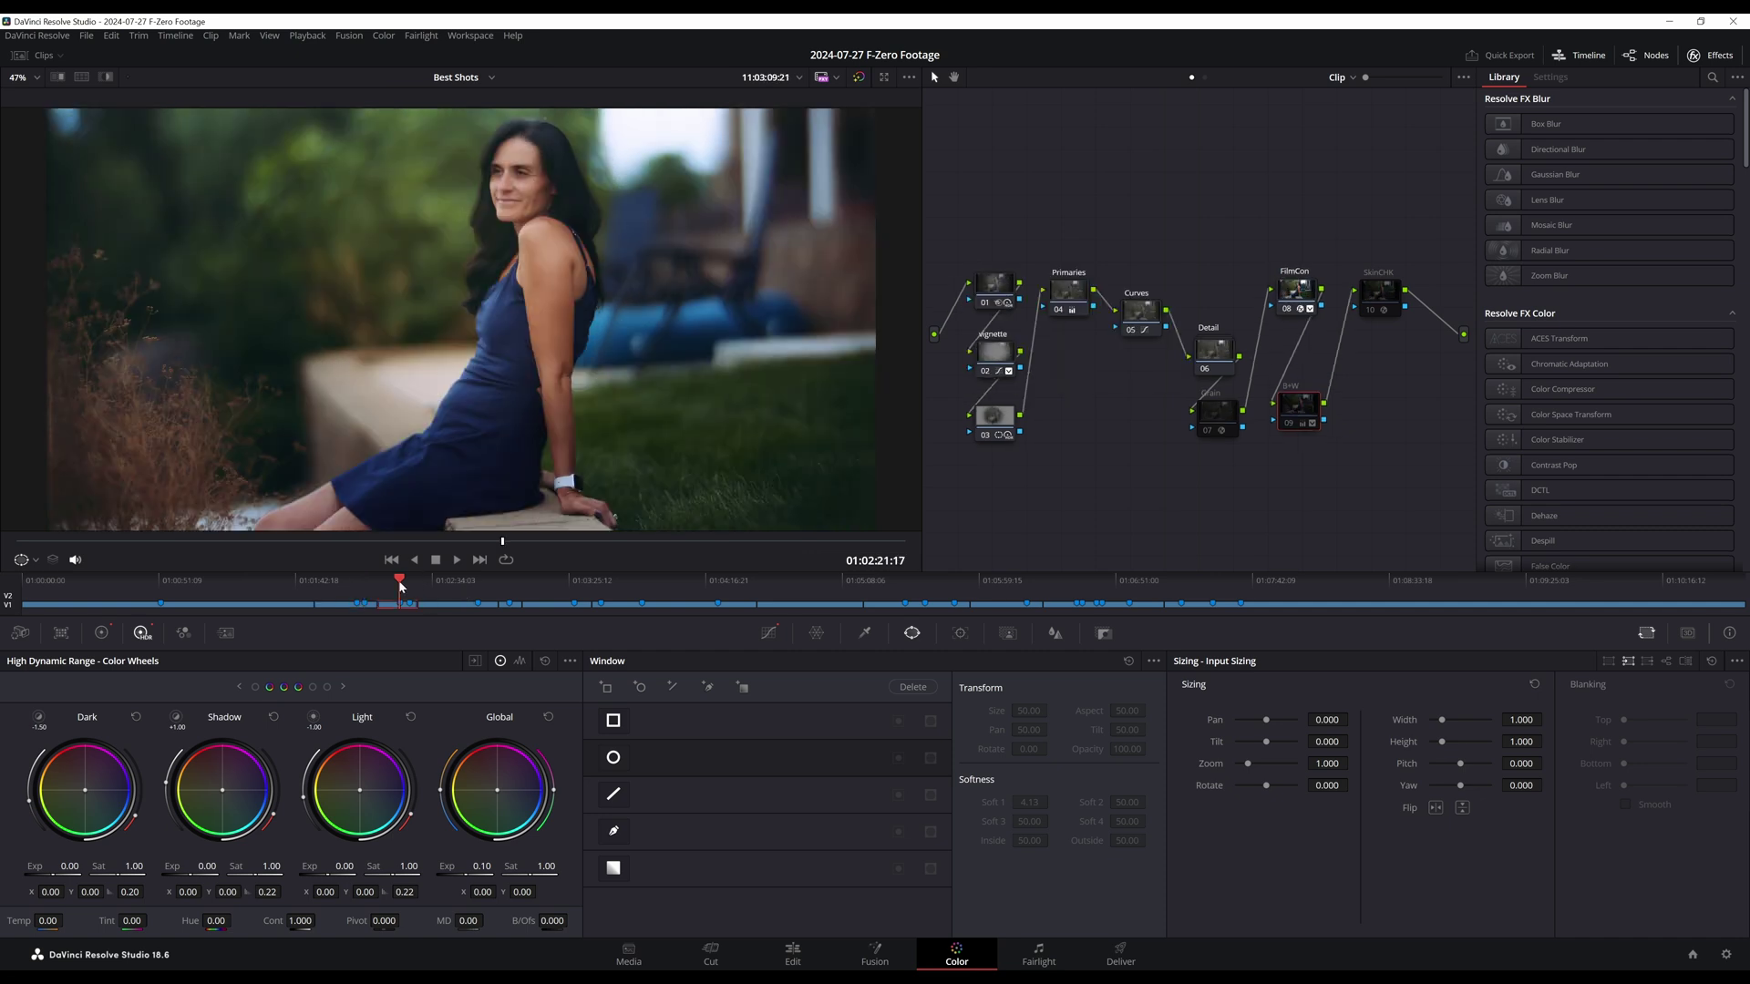
pyautogui.moveTo(401, 588); pyautogui.dragTo(412, 588)
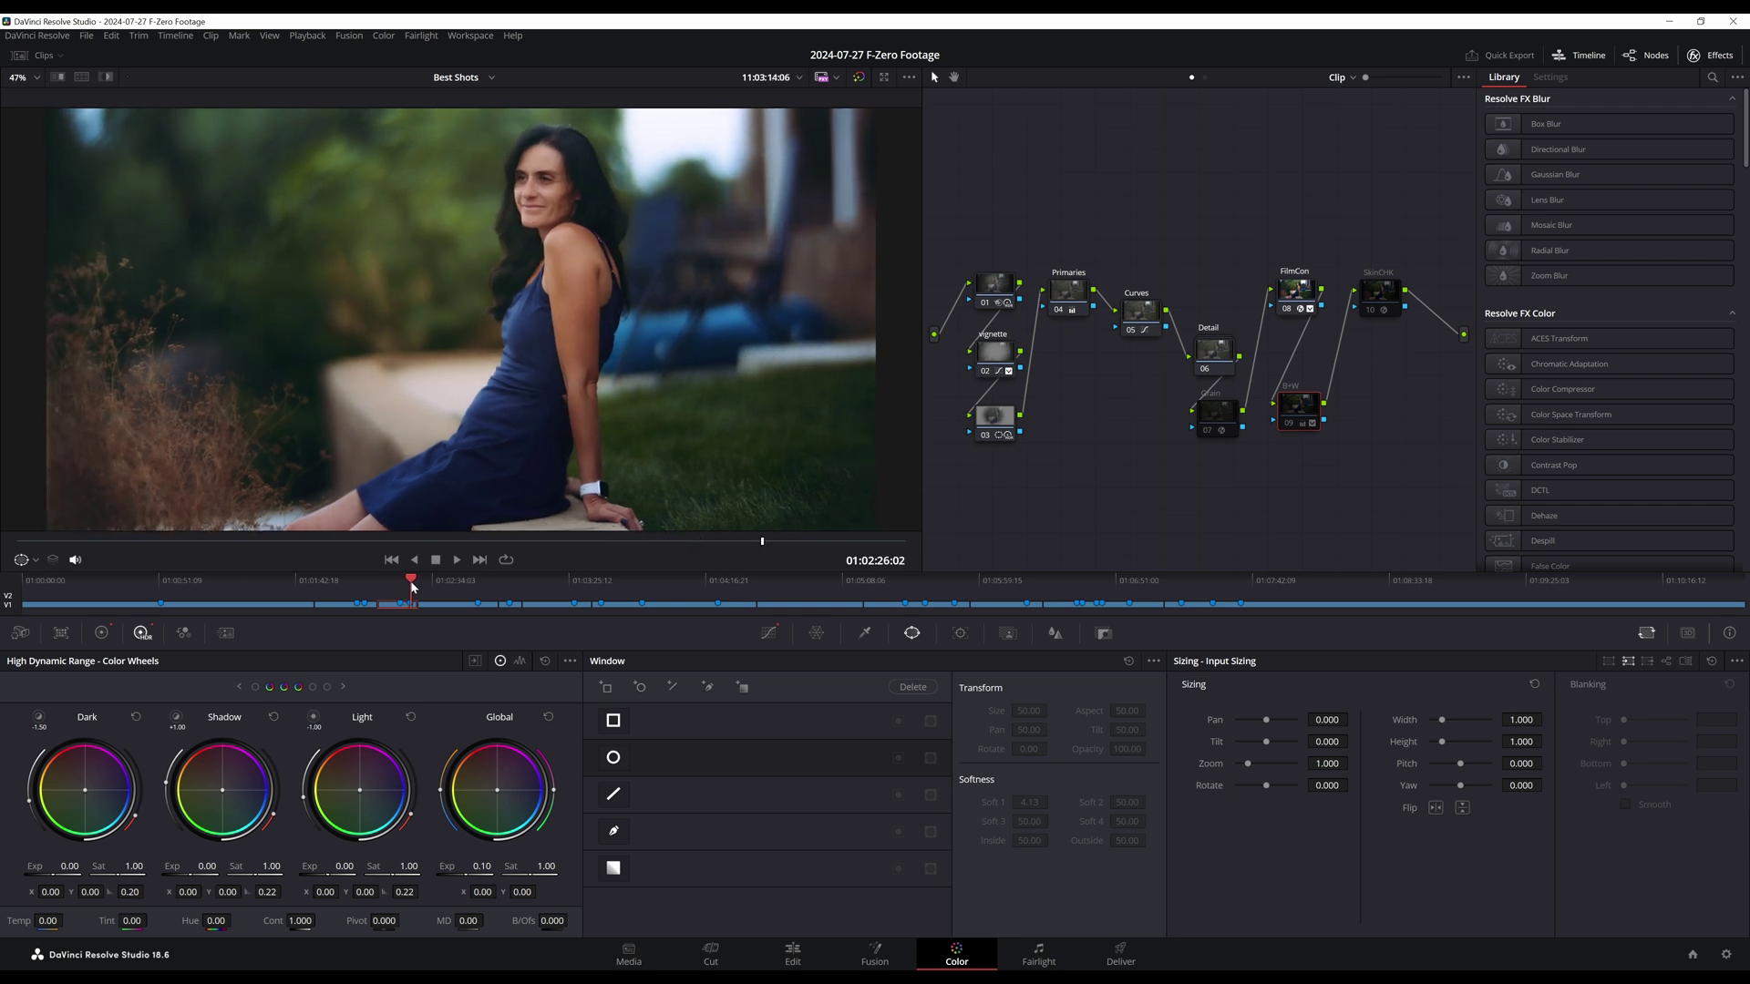
pyautogui.click(478, 589)
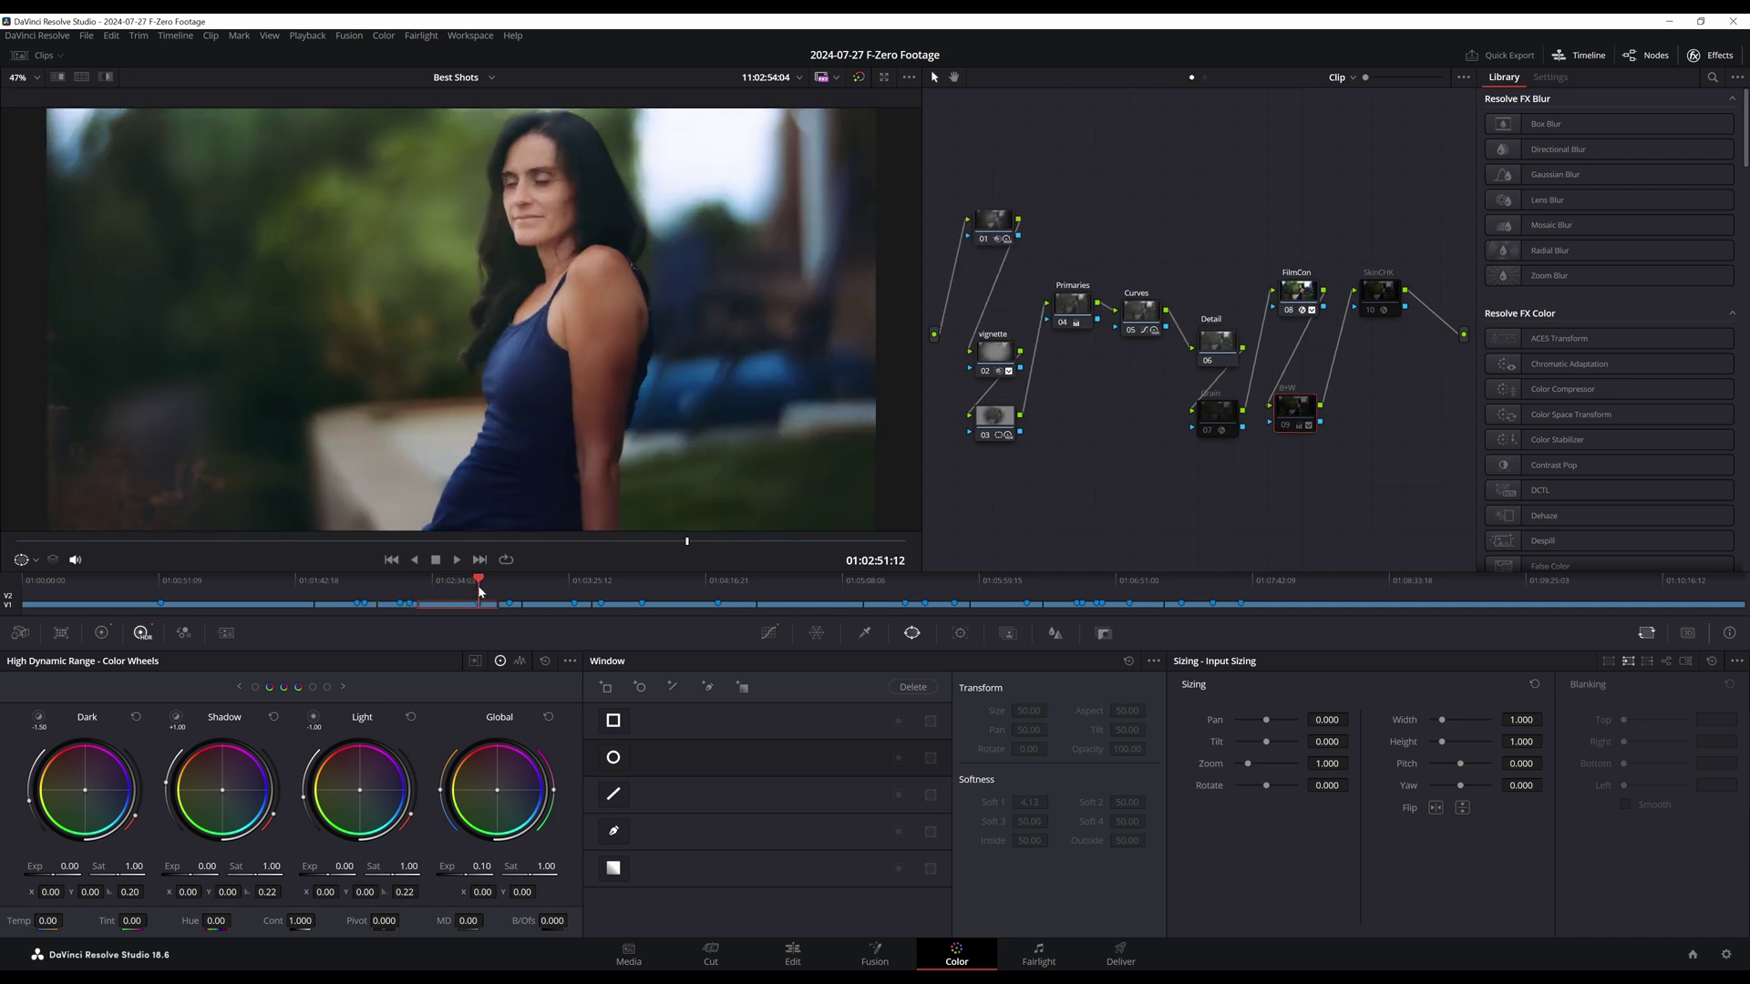
pyautogui.click(481, 592)
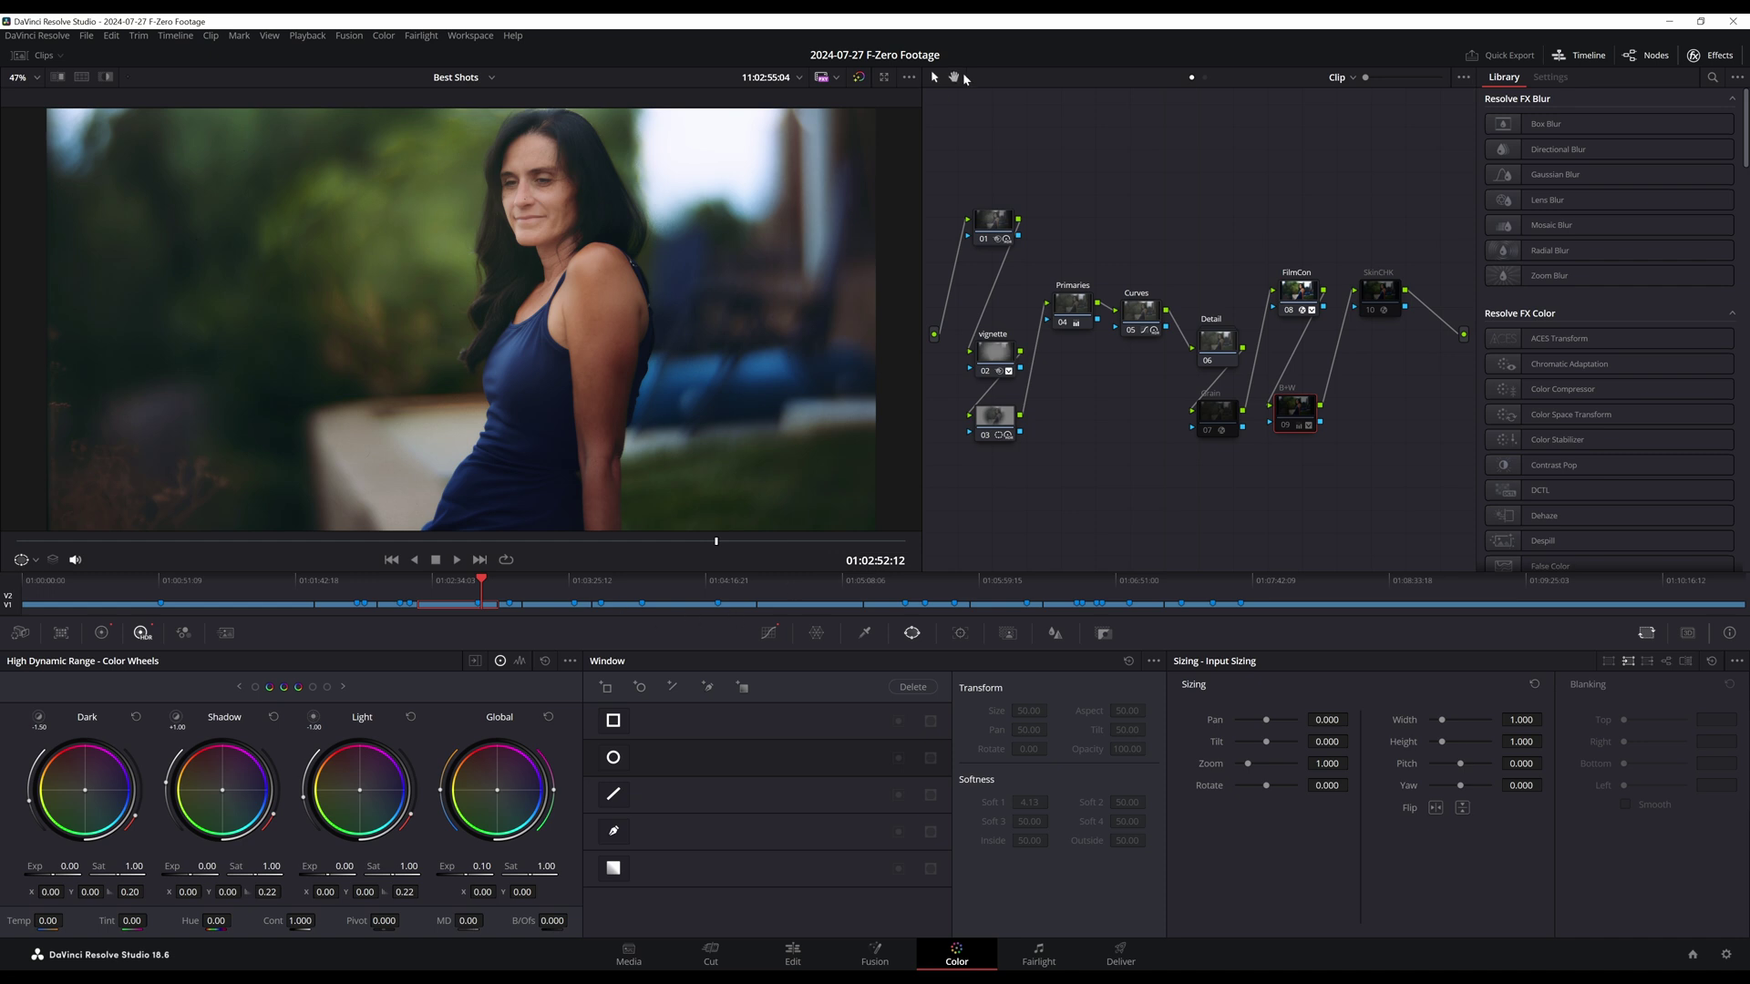
pyautogui.click(507, 592)
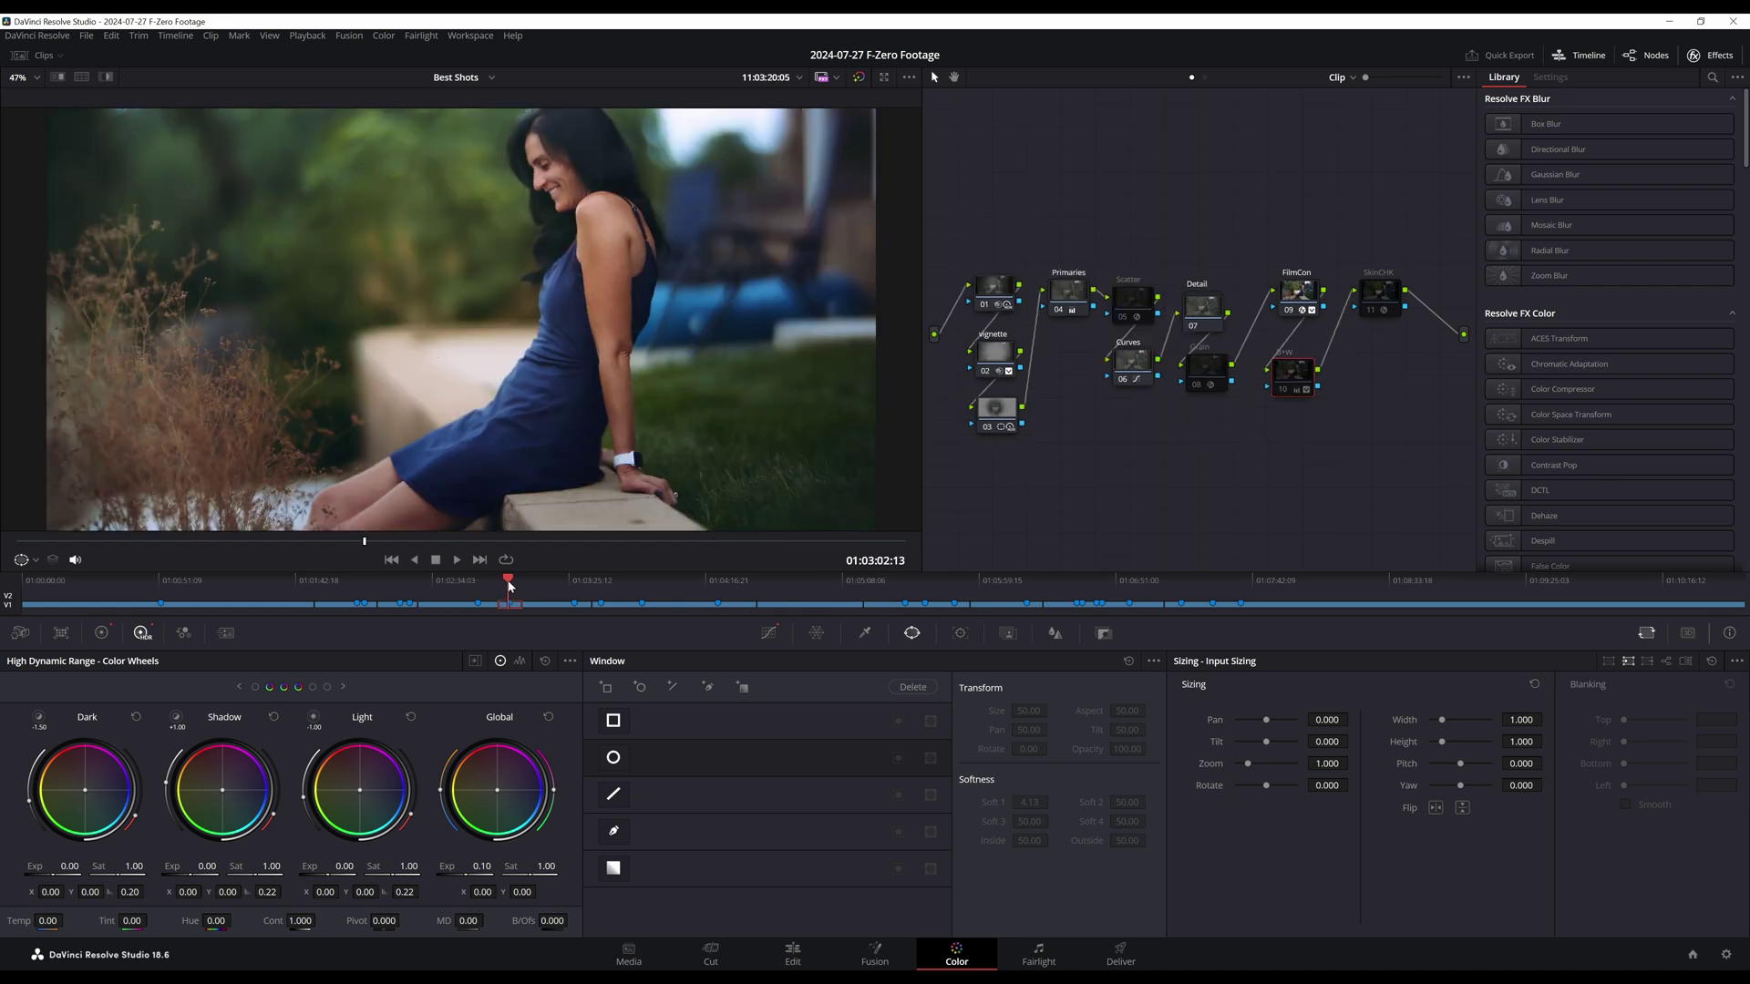
pyautogui.press('space')
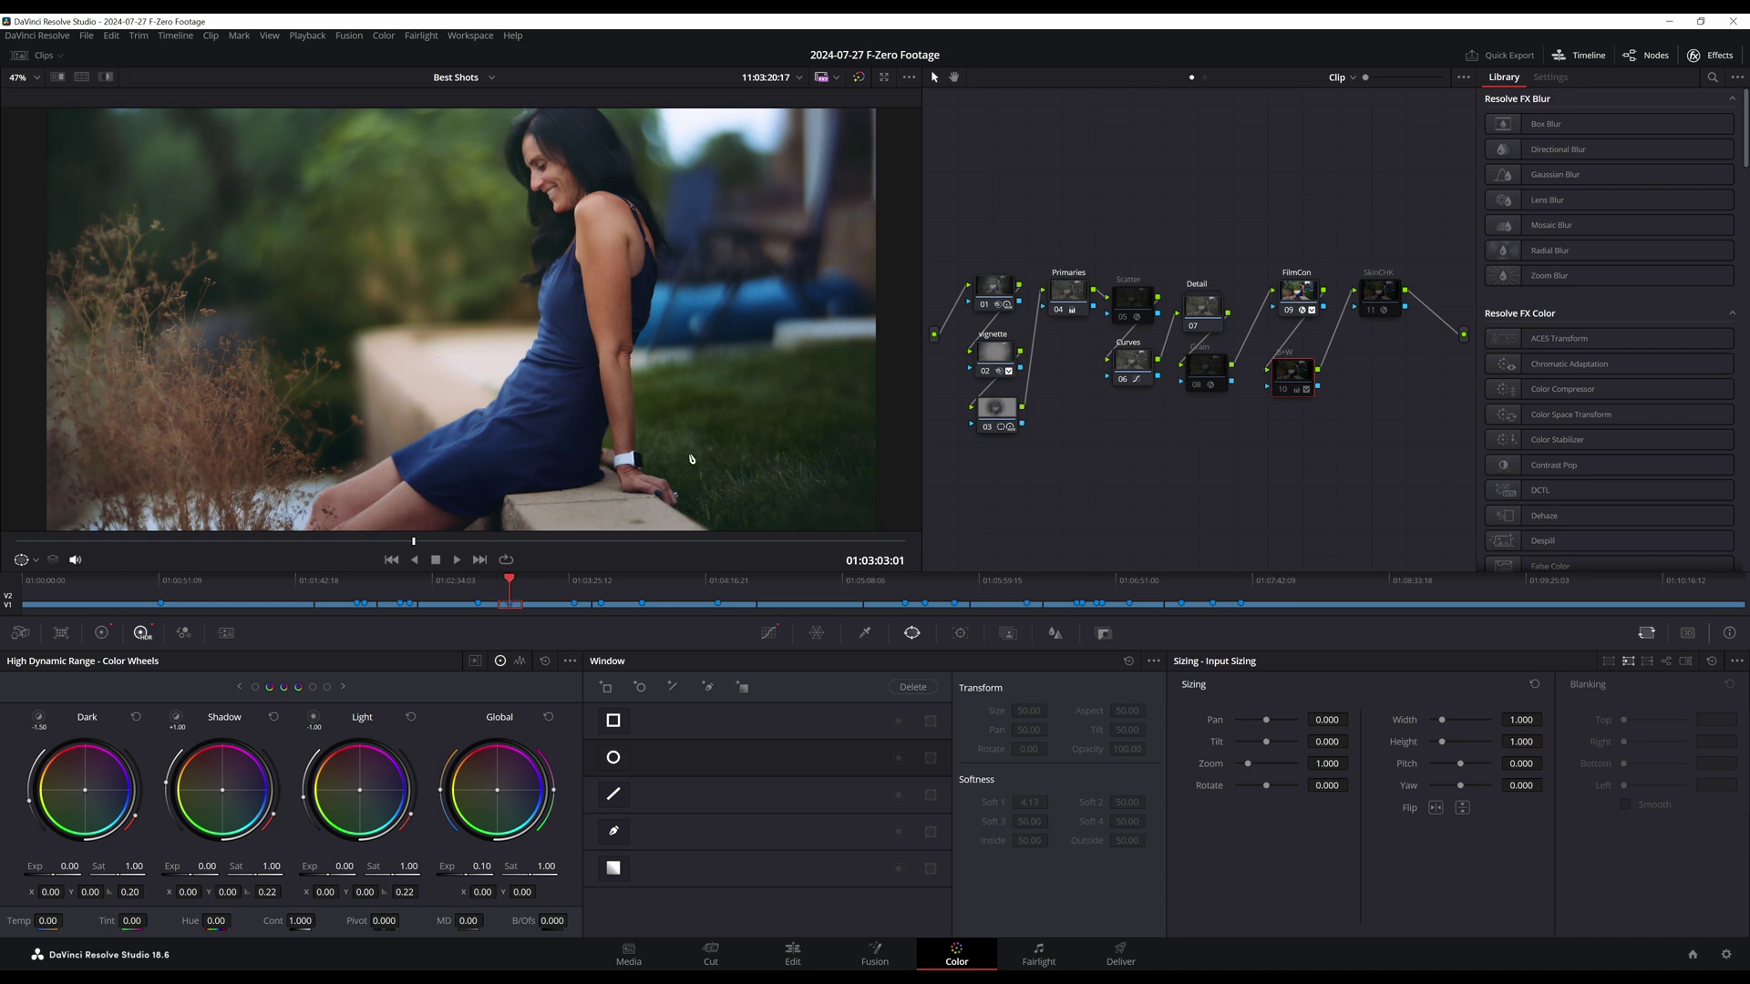
pyautogui.click(574, 589)
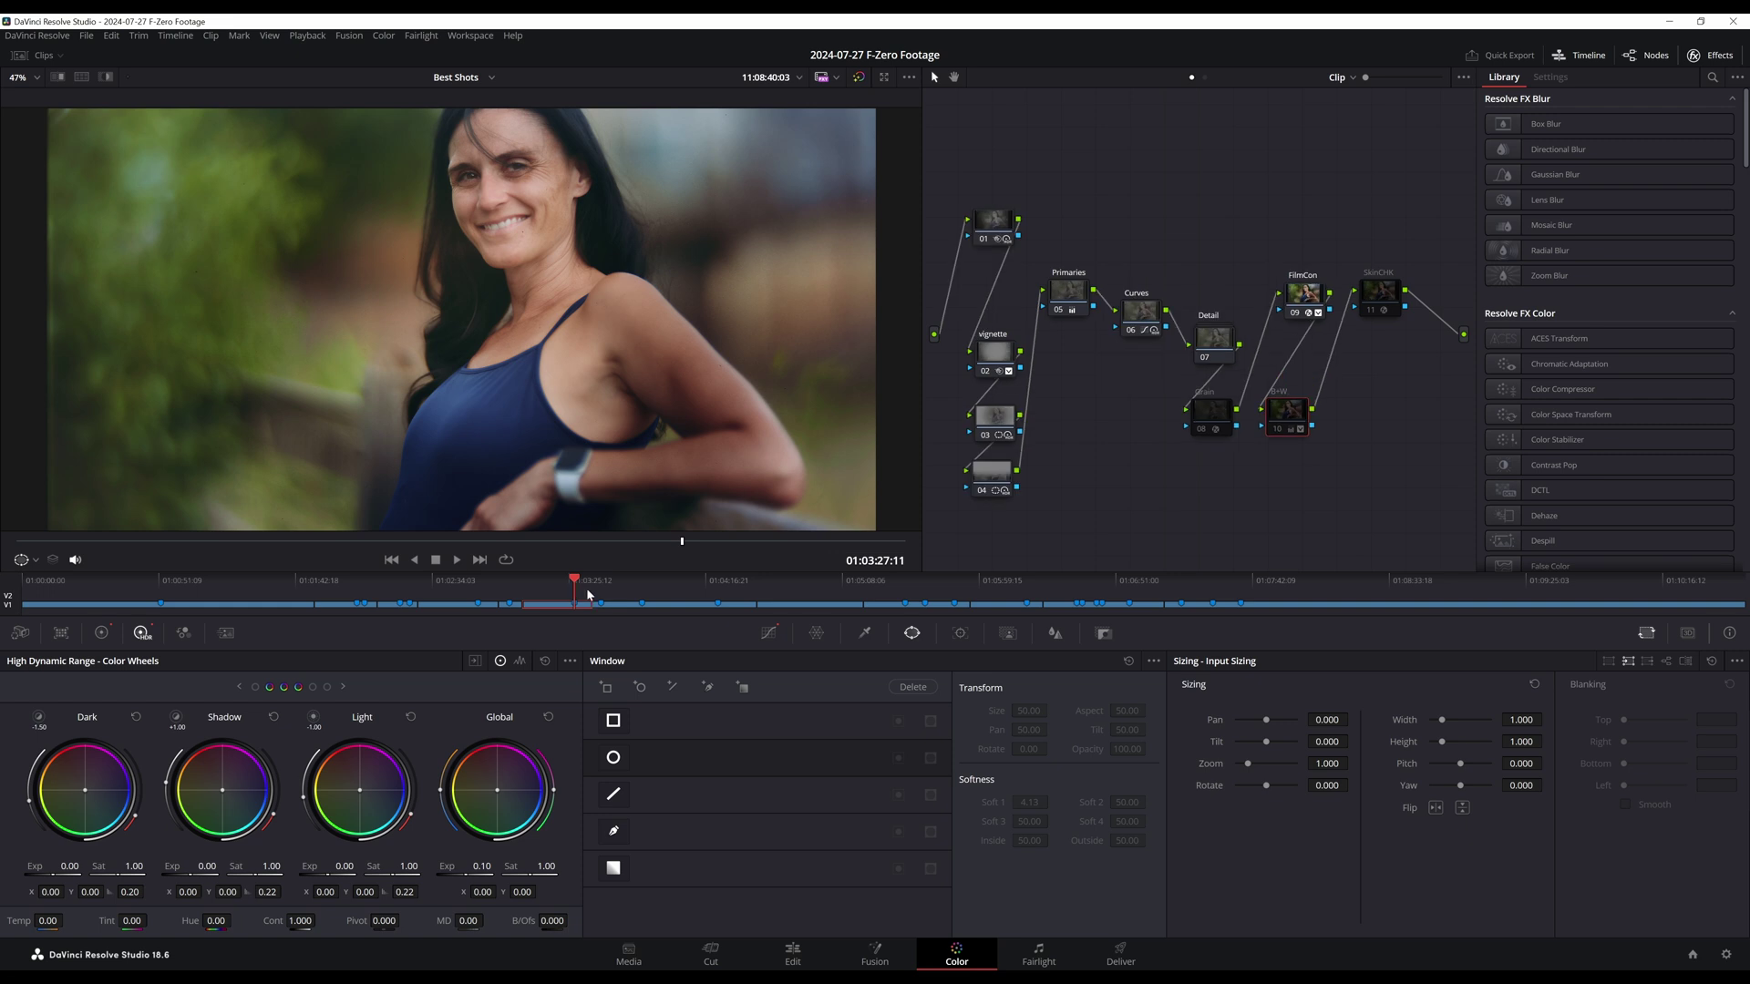
# Step: Inspect the chin-in-hands clip's Curves node 05, then move further along the timeline
pyautogui.click(601, 590)
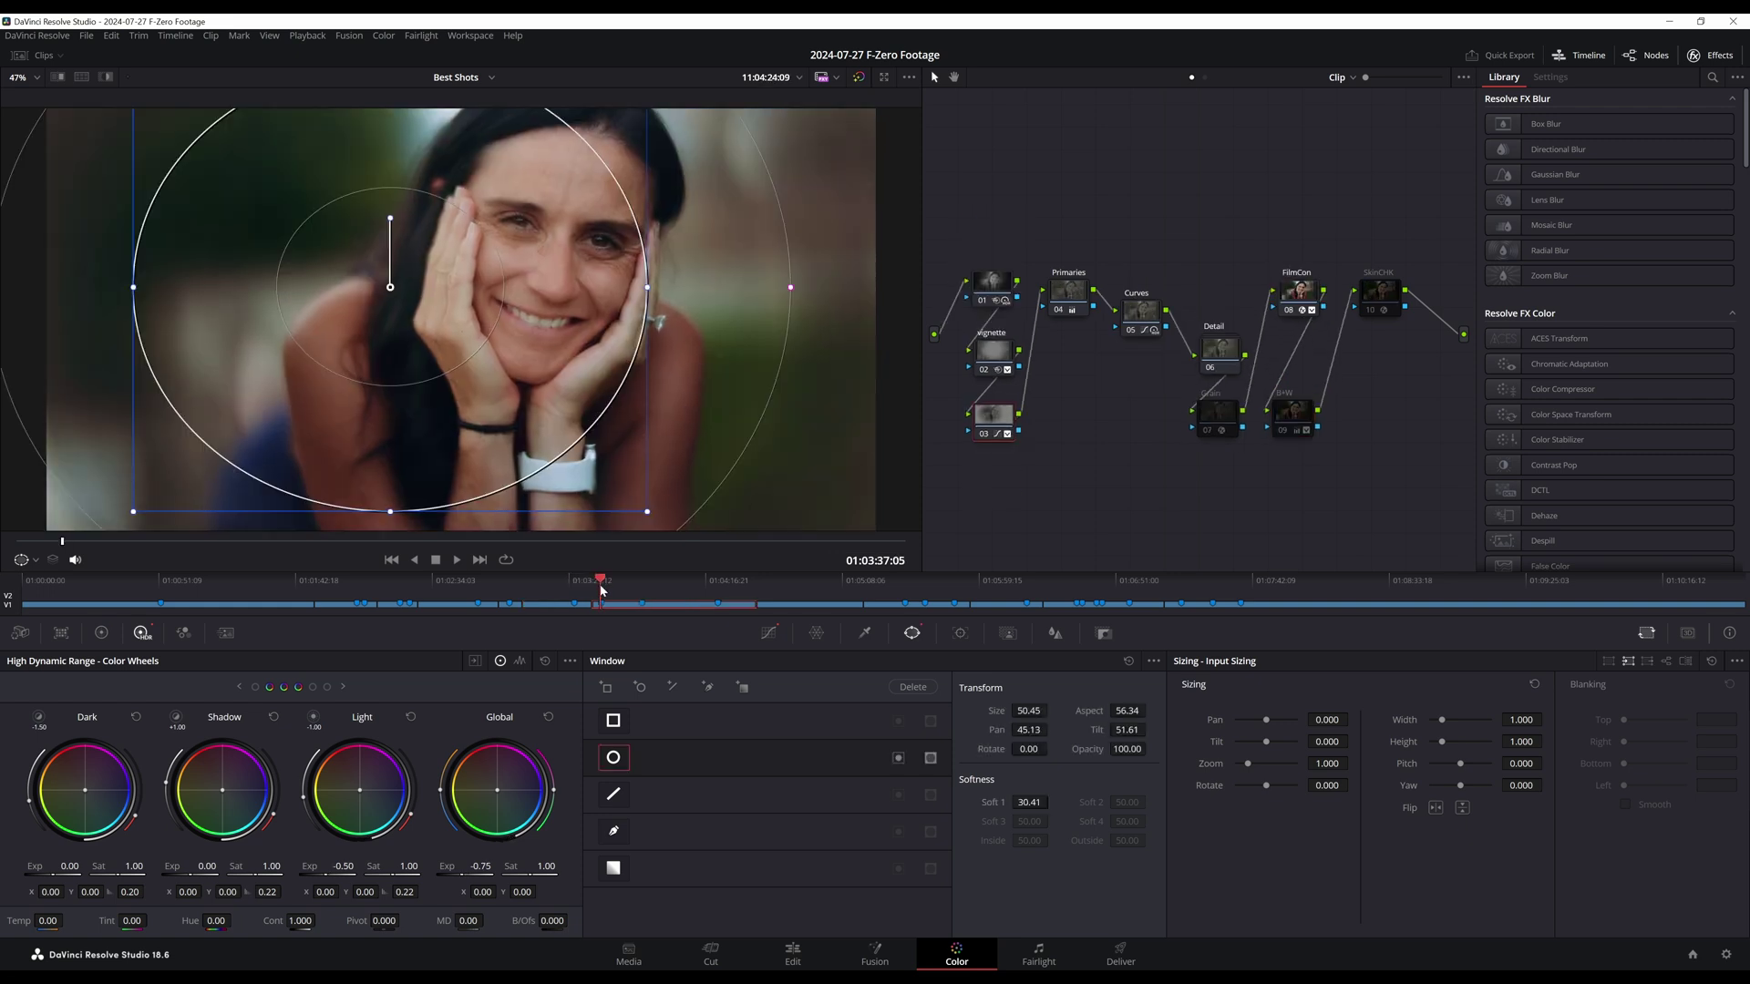
pyautogui.click(1142, 312)
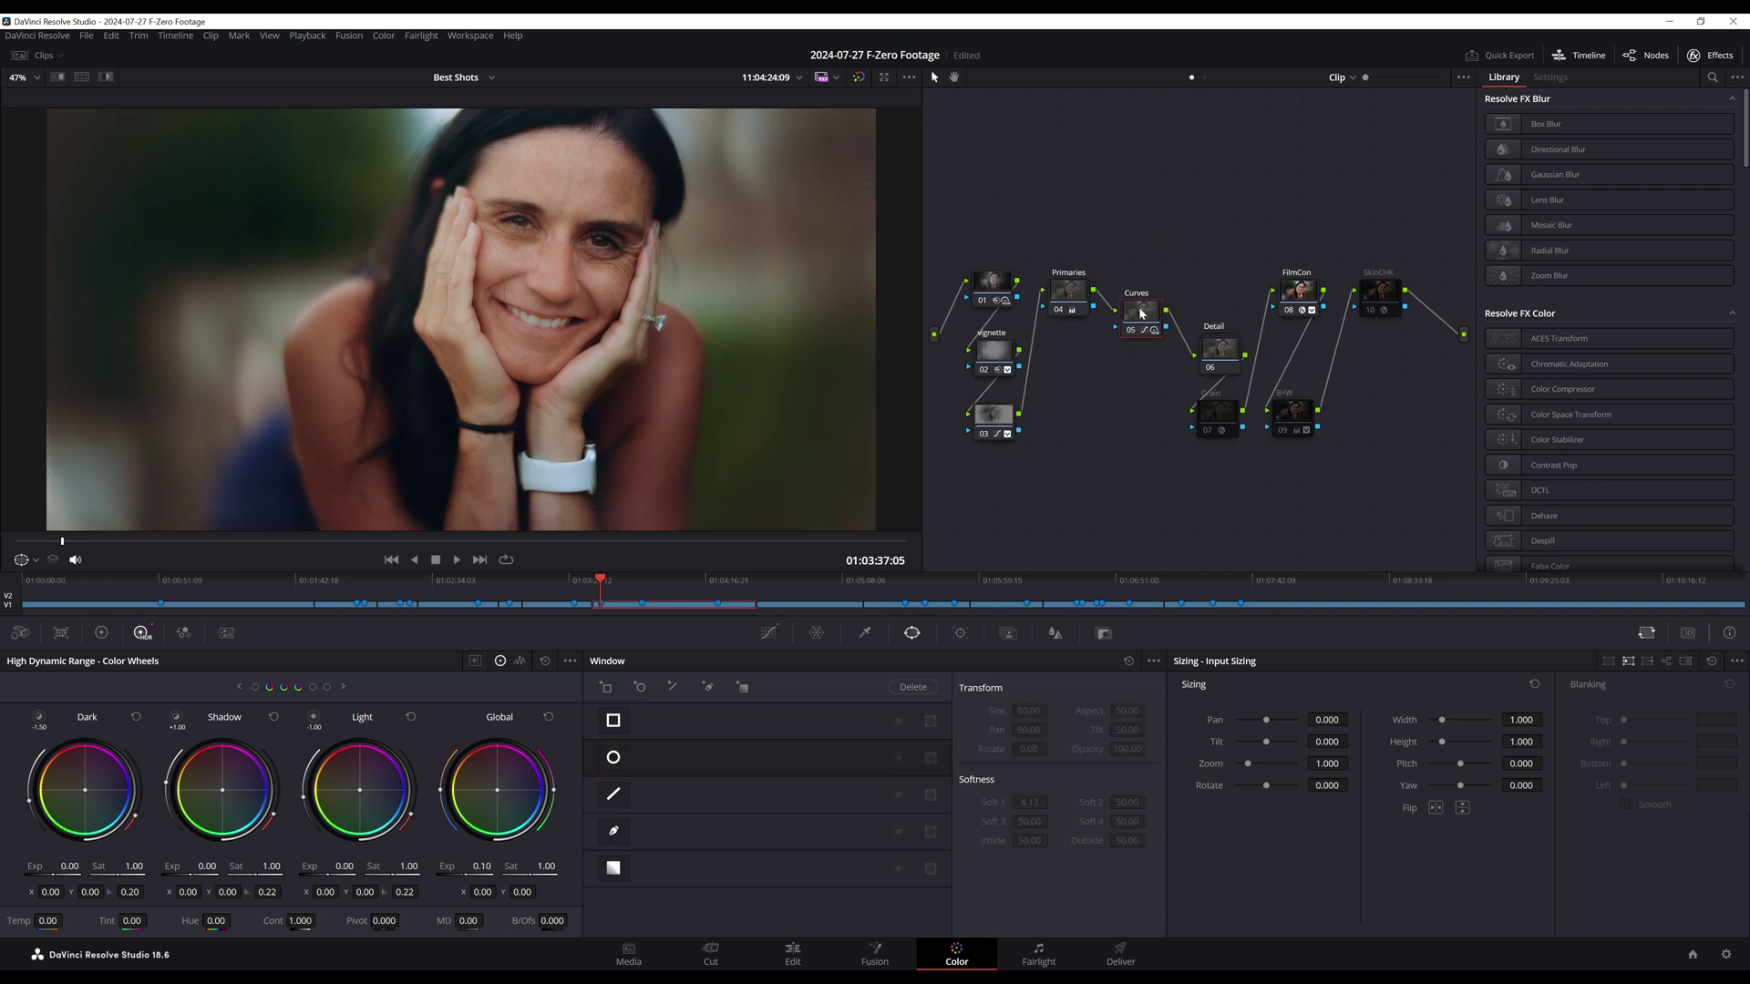
pyautogui.click(640, 585)
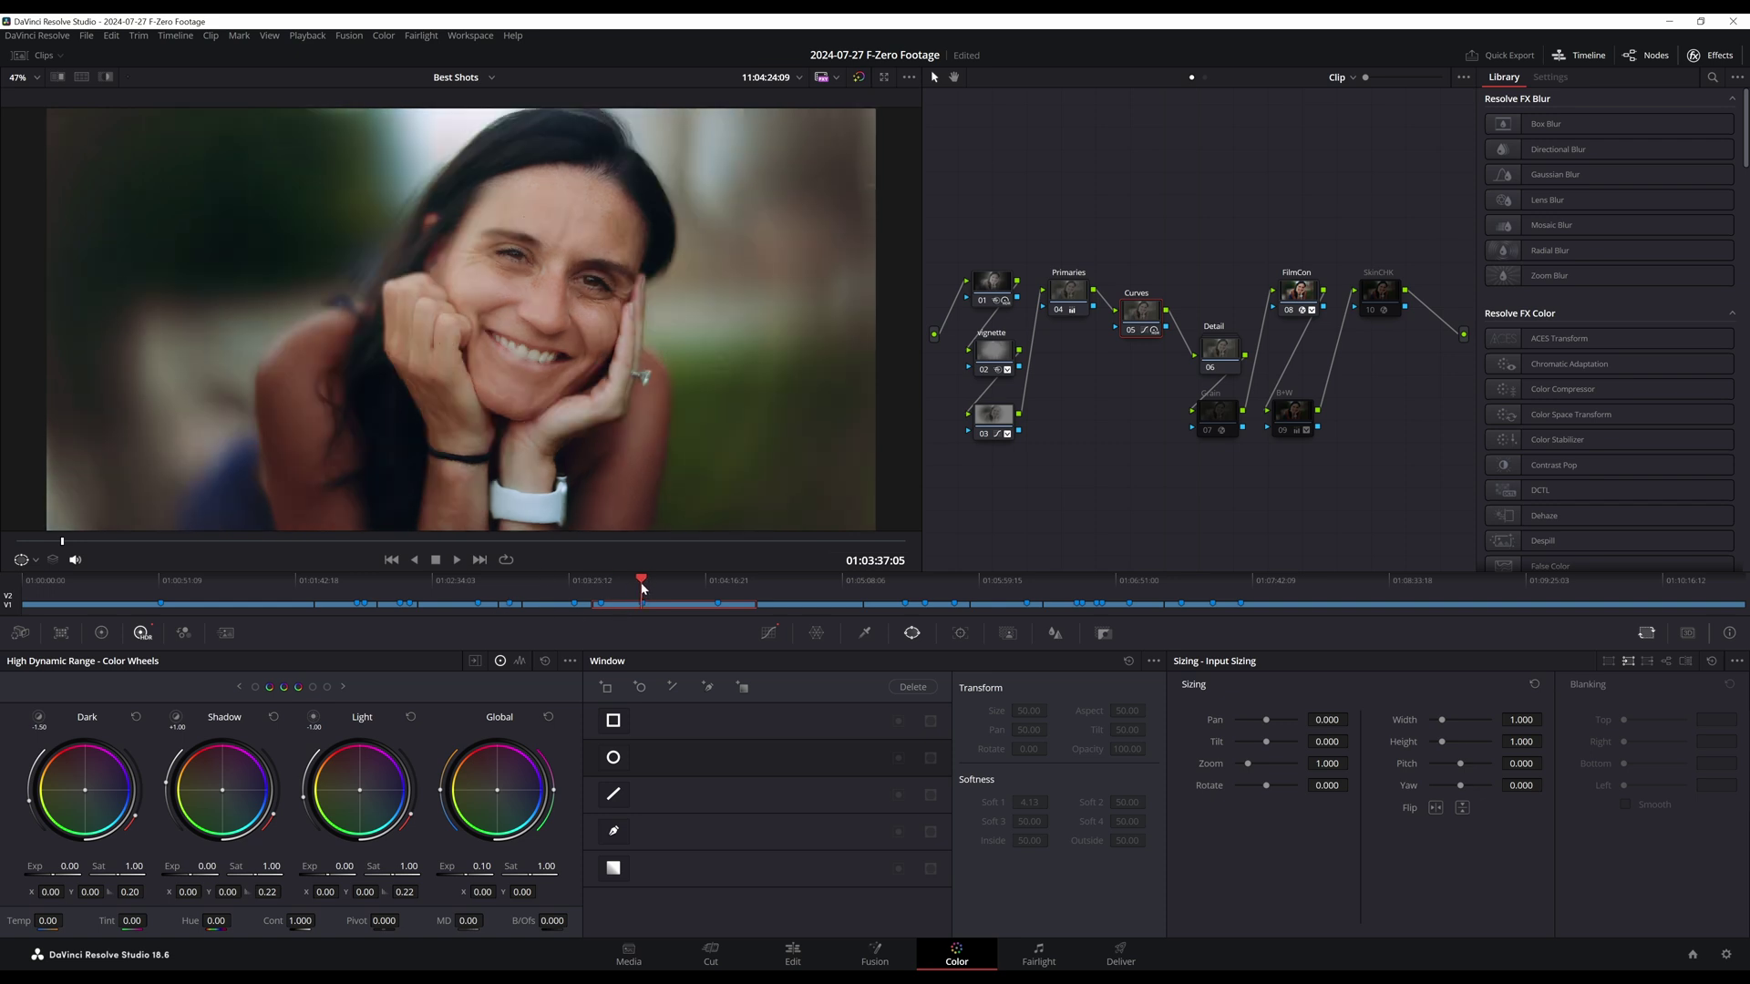